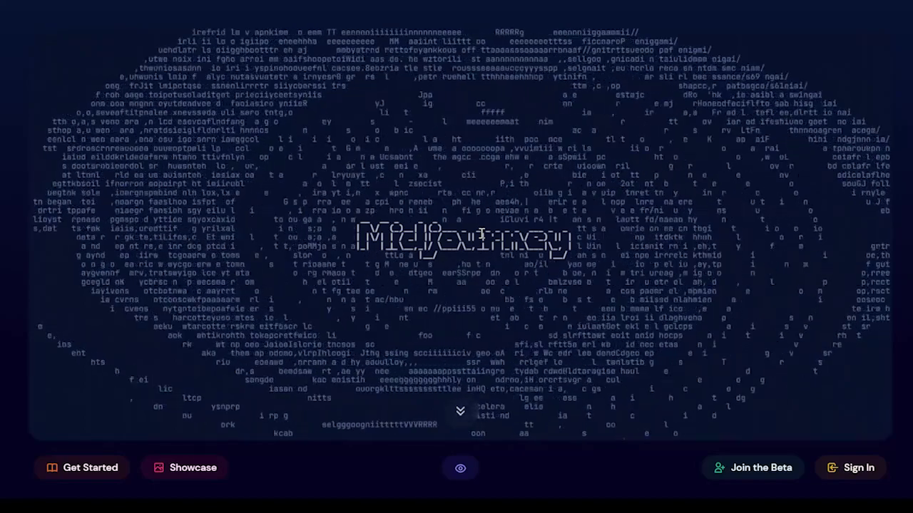
Open a new tab and search 'midy pricing' to find Midjourney's subscription plans.
{"action": "scroll", "coordinate": [447, 237], "scroll_direction": "down", "scroll_amount": 5}
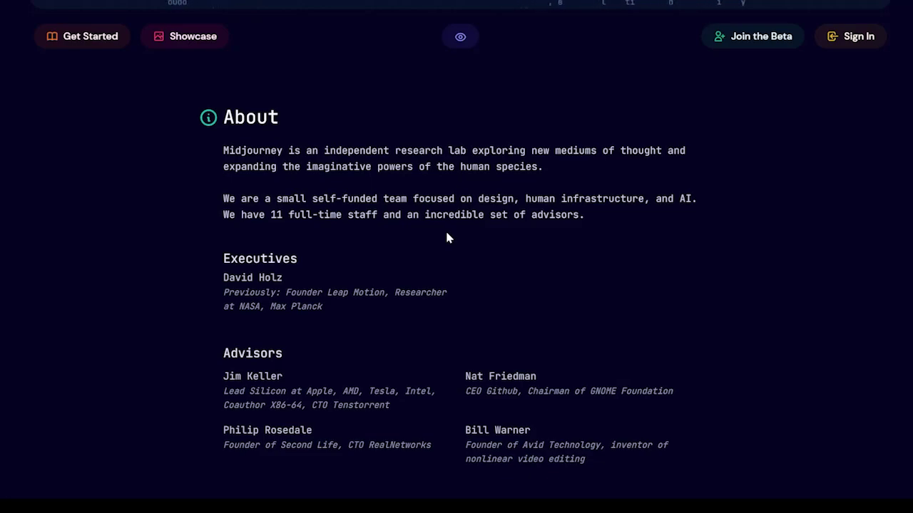
{"action": "scroll", "coordinate": [446, 233], "scroll_direction": "up", "scroll_amount": 5}
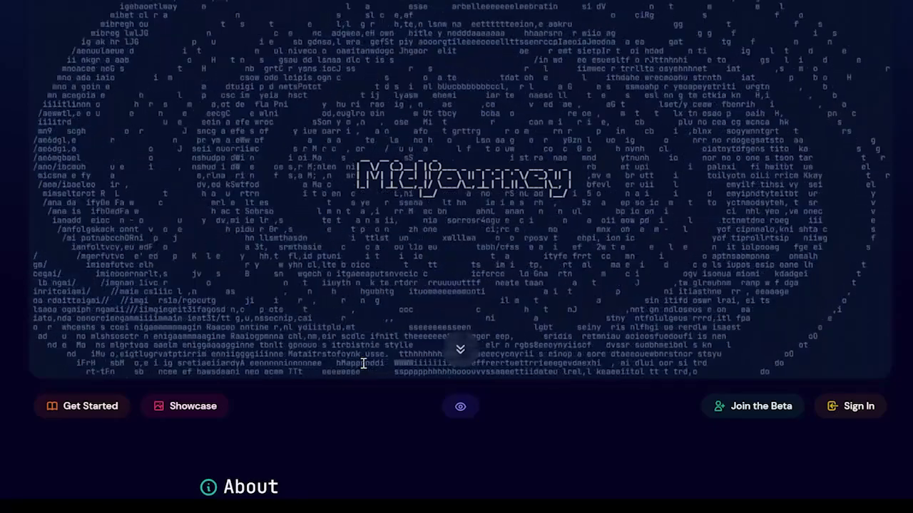
{"action": "scroll", "coordinate": [328, 324], "scroll_direction": "down", "scroll_amount": 3}
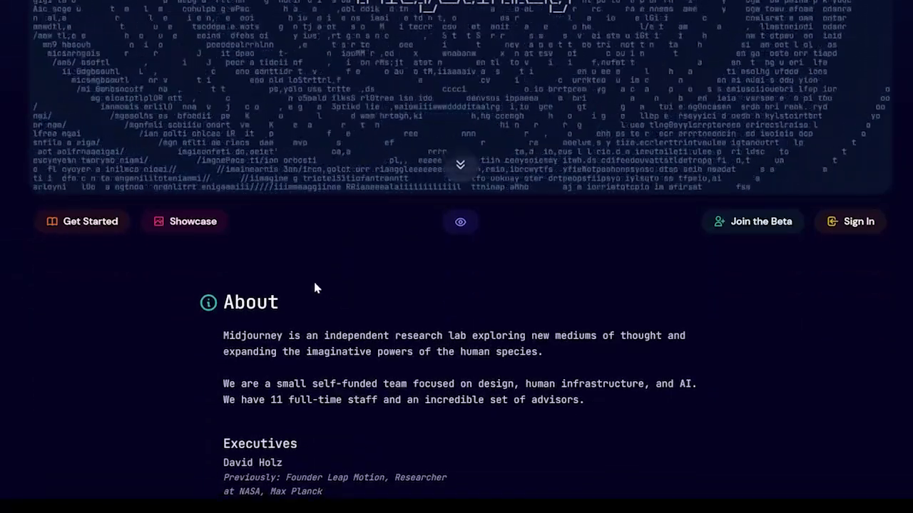
{"action": "scroll", "coordinate": [293, 299], "scroll_direction": "down", "scroll_amount": 10}
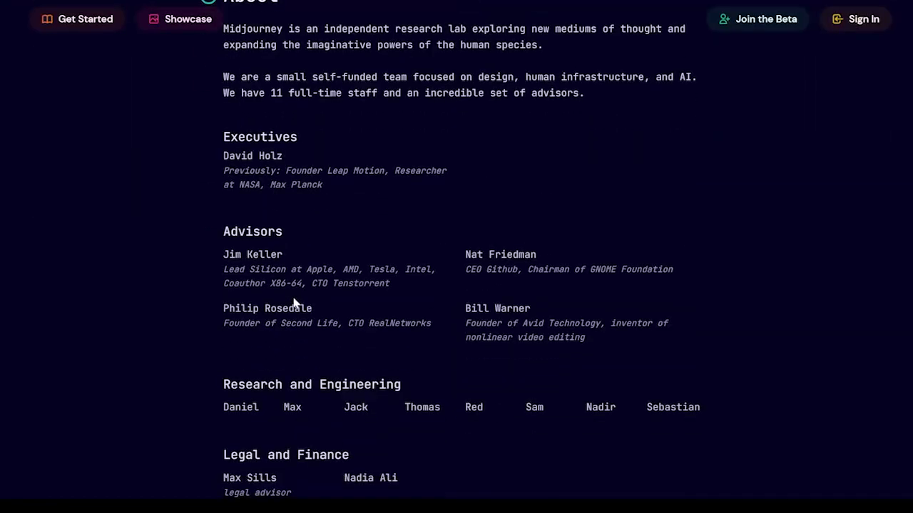
{"action": "scroll", "coordinate": [520, 264], "scroll_direction": "down", "scroll_amount": 6}
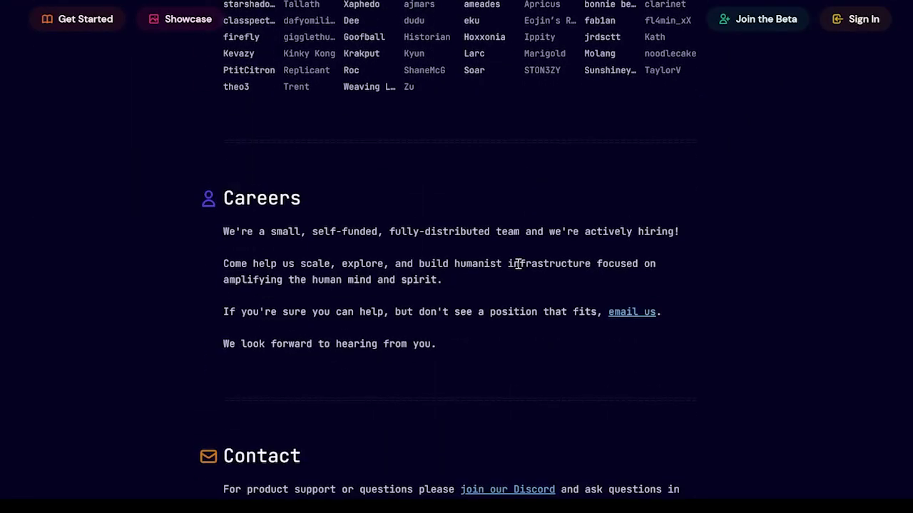
{"action": "scroll", "coordinate": [499, 411], "scroll_direction": "up", "scroll_amount": 5}
{"action": "scroll", "coordinate": [500, 410], "scroll_direction": "up", "scroll_amount": 12}
{"action": "scroll", "coordinate": [500, 411], "scroll_direction": "down", "scroll_amount": 2}
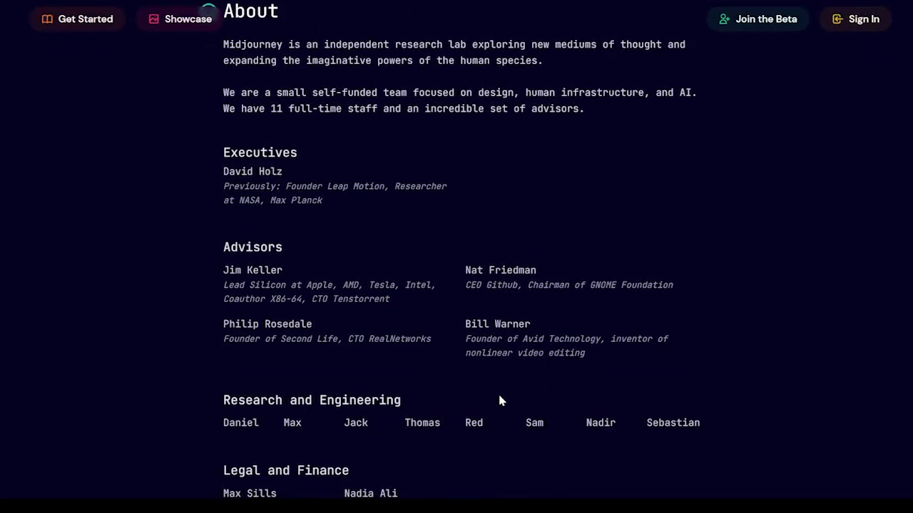
{"action": "scroll", "coordinate": [480, 406], "scroll_direction": "up", "scroll_amount": 6}
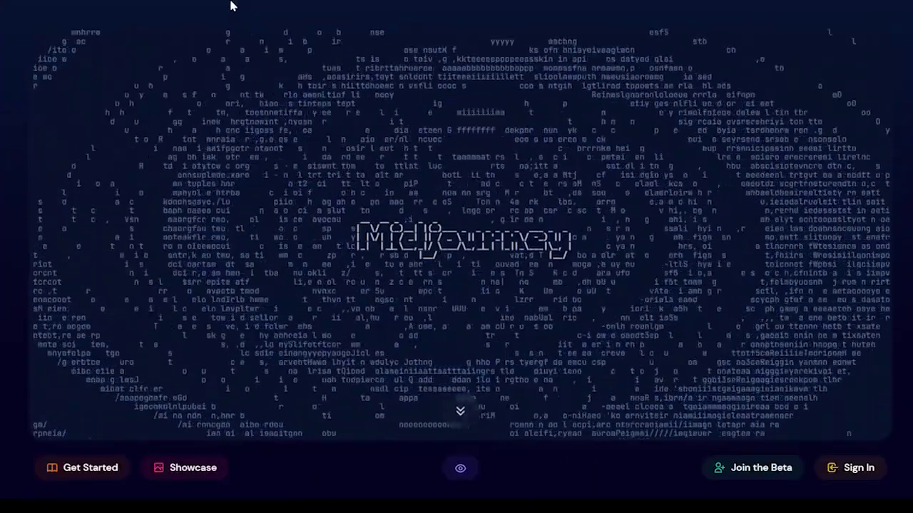
{"action": "key", "text": "ctrl+t"}
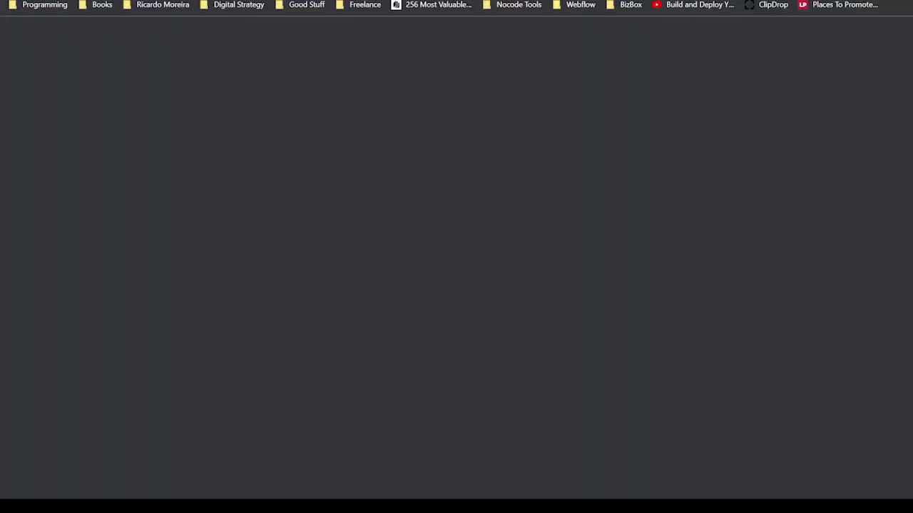
{"action": "type", "text": "midjourne"}
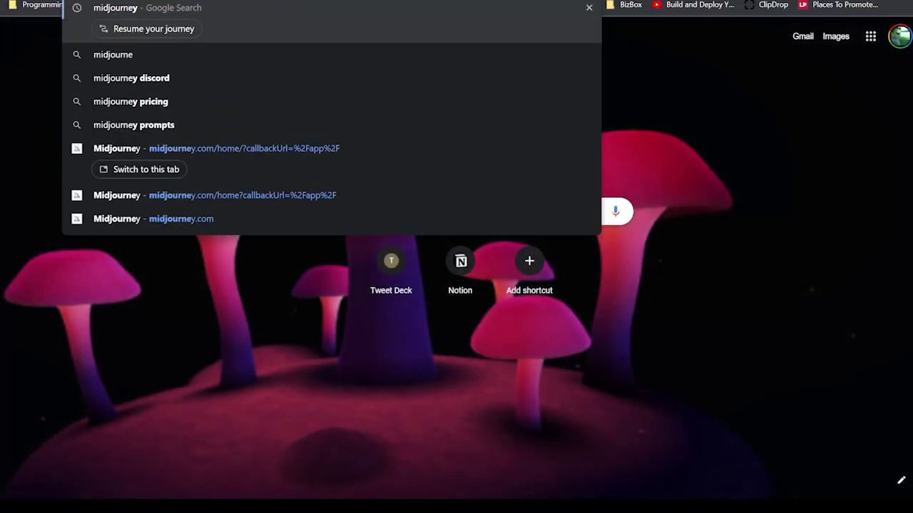
{"action": "type", "text": "y pricing"}
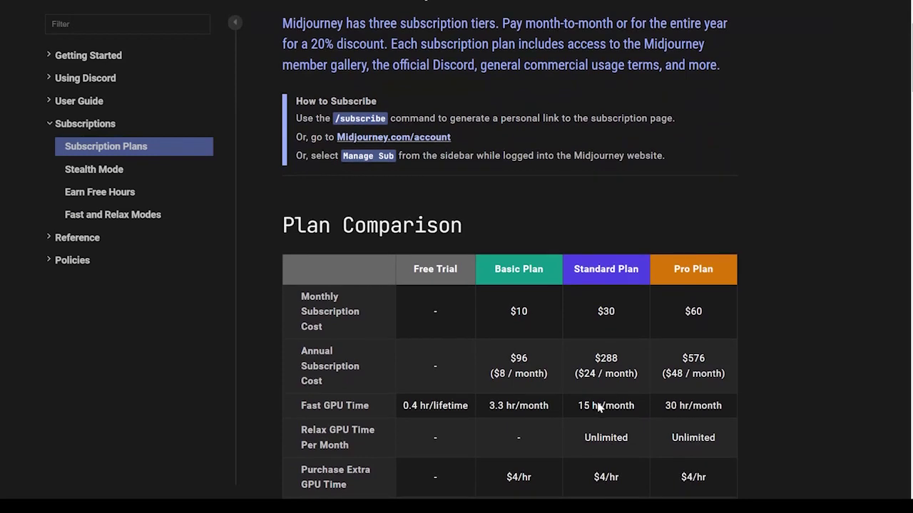
{"action": "scroll", "coordinate": [603, 378], "scroll_direction": "down", "scroll_amount": 2}
{"action": "scroll", "coordinate": [600, 371], "scroll_direction": "down", "scroll_amount": 5}
{"action": "scroll", "coordinate": [634, 367], "scroll_direction": "up", "scroll_amount": 2}
{"action": "scroll", "coordinate": [624, 367], "scroll_direction": "down", "scroll_amount": 4}
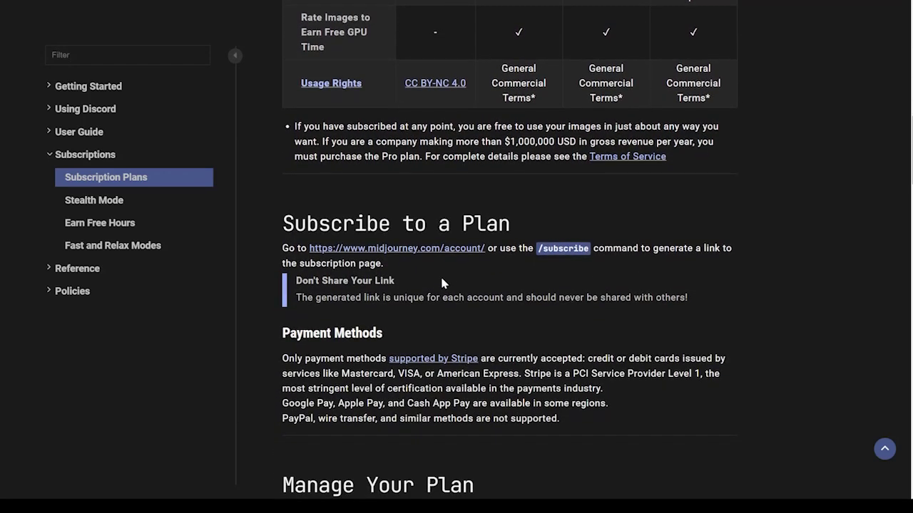
{"action": "scroll", "coordinate": [454, 283], "scroll_direction": "up", "scroll_amount": 8}
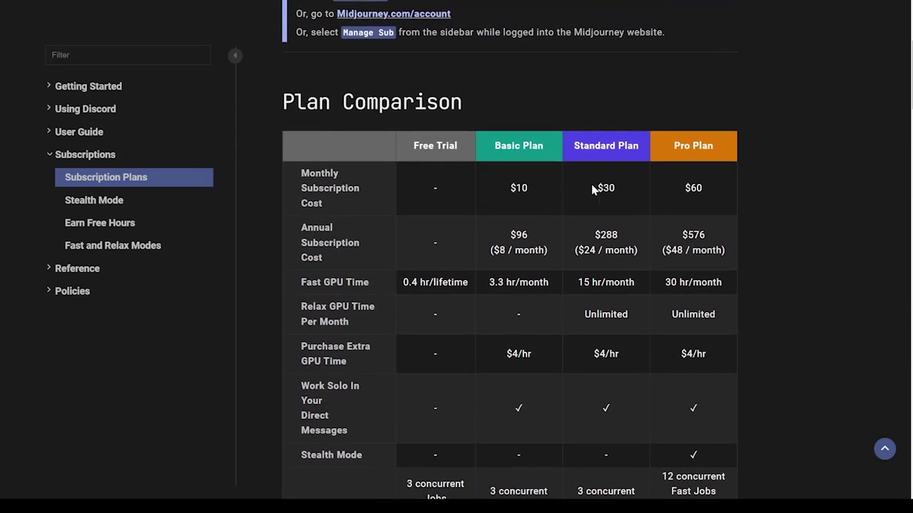
{"action": "scroll", "coordinate": [549, 232], "scroll_direction": "up", "scroll_amount": 4}
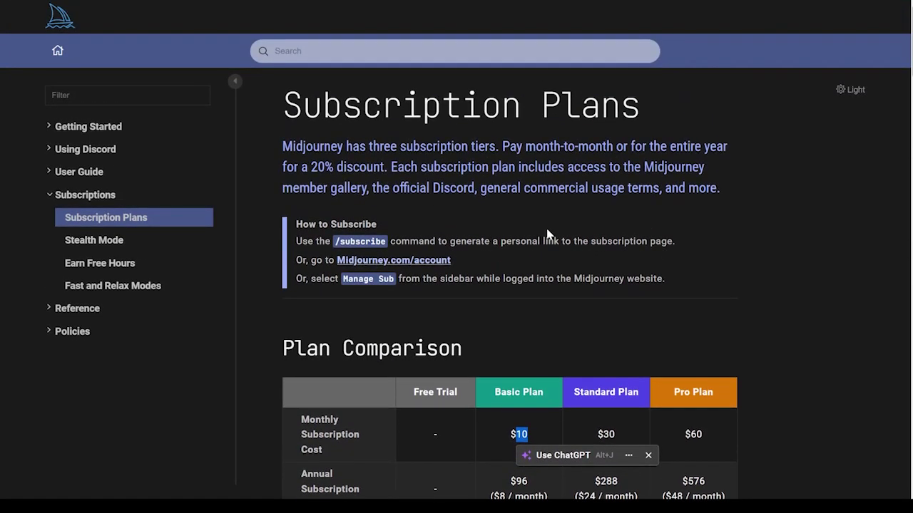
{"action": "scroll", "coordinate": [547, 233], "scroll_direction": "down", "scroll_amount": 2}
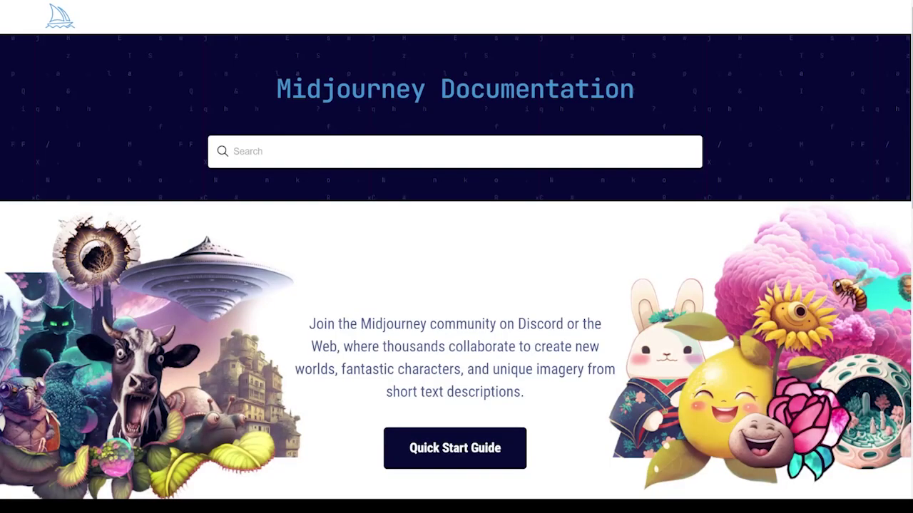
Scroll the documentation down to the Niji Model section with its example images.
{"action": "scroll", "coordinate": [618, 234], "scroll_direction": "down", "scroll_amount": 4}
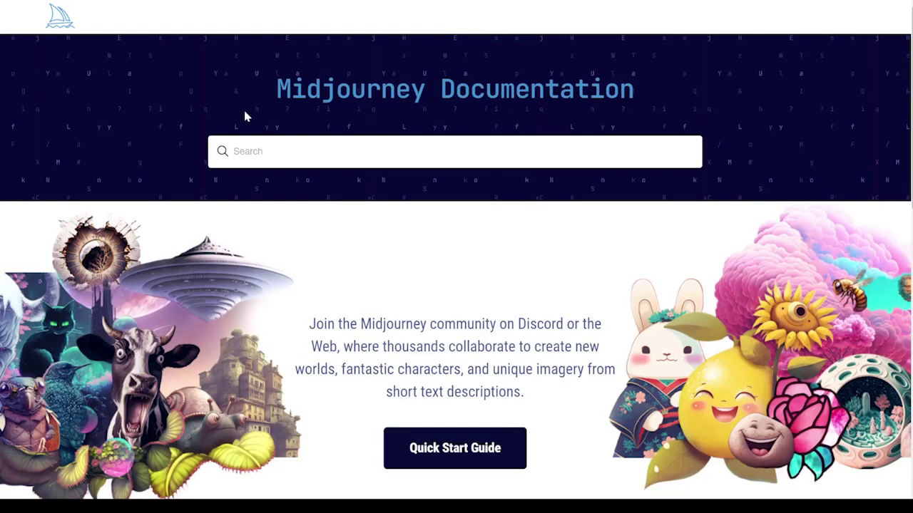
{"action": "scroll", "coordinate": [277, 140], "scroll_direction": "down", "scroll_amount": 7}
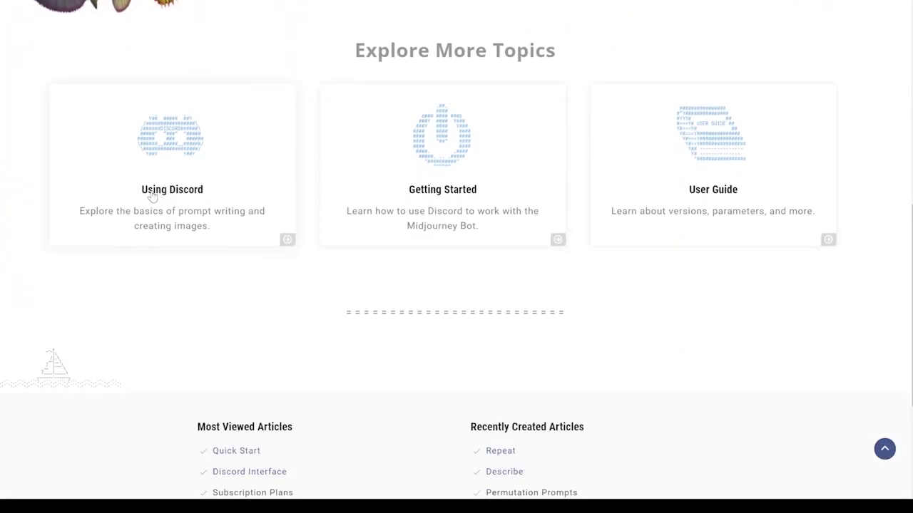
{"action": "scroll", "coordinate": [459, 261], "scroll_direction": "up", "scroll_amount": 1}
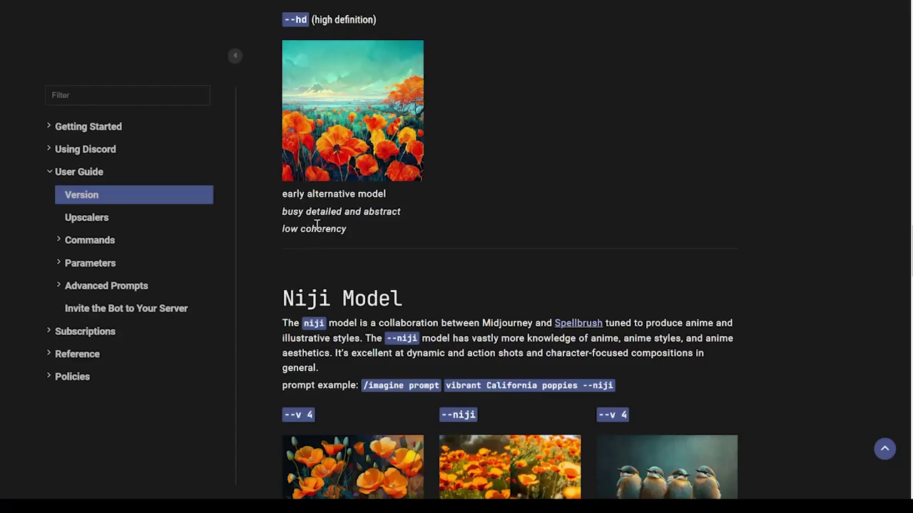
Scroll through the Version page's model sections and examples.
{"action": "scroll", "coordinate": [317, 226], "scroll_direction": "up", "scroll_amount": 20}
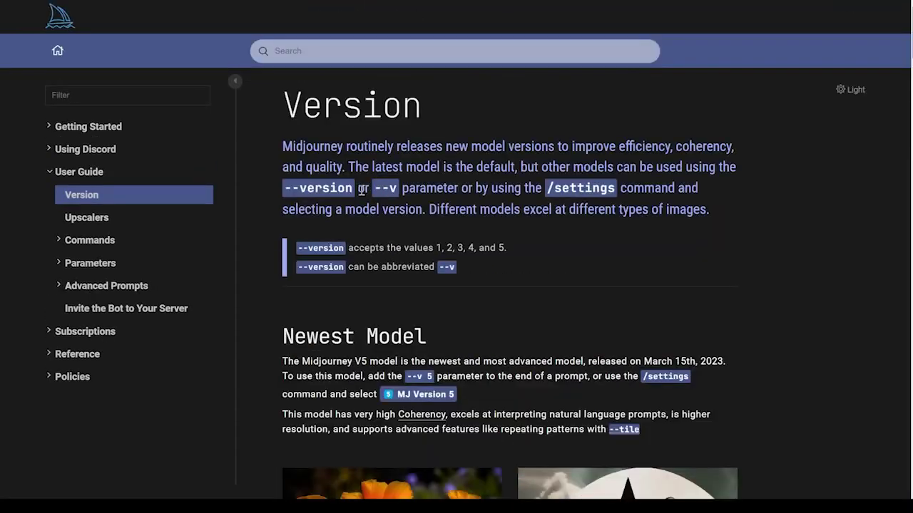
{"action": "scroll", "coordinate": [287, 211], "scroll_direction": "down", "scroll_amount": 5}
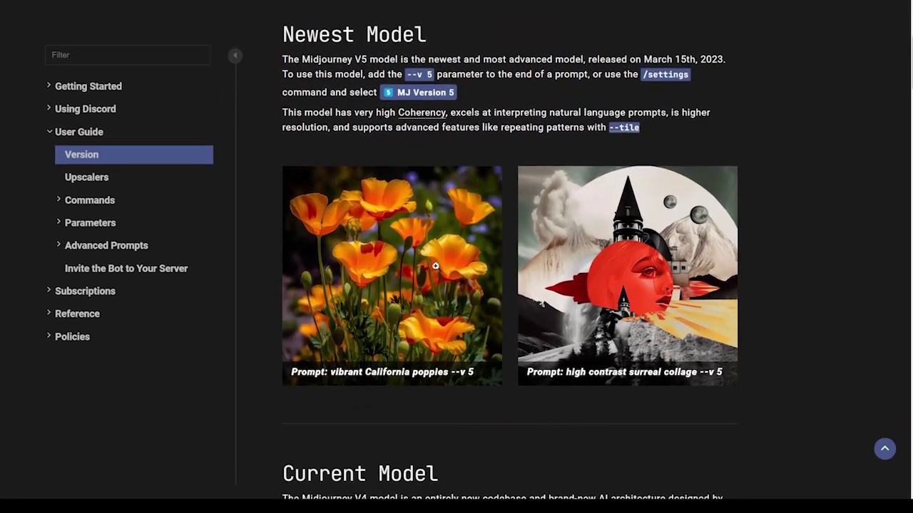
{"action": "scroll", "coordinate": [398, 256], "scroll_direction": "down", "scroll_amount": 4}
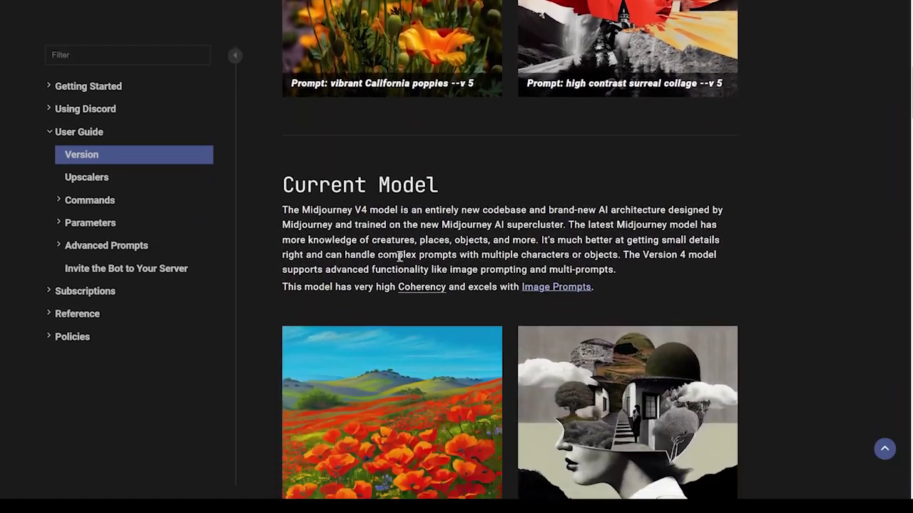
{"action": "scroll", "coordinate": [582, 250], "scroll_direction": "down", "scroll_amount": 3}
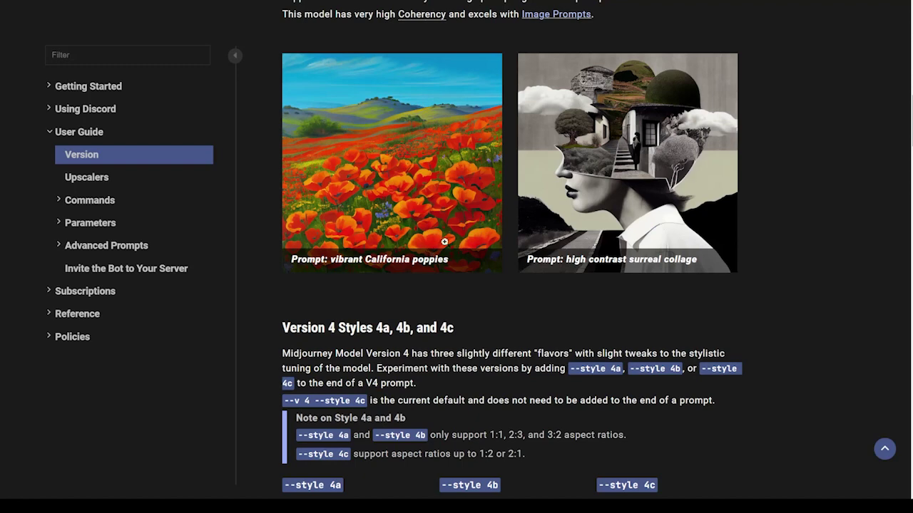
{"action": "scroll", "coordinate": [377, 275], "scroll_direction": "down", "scroll_amount": 3}
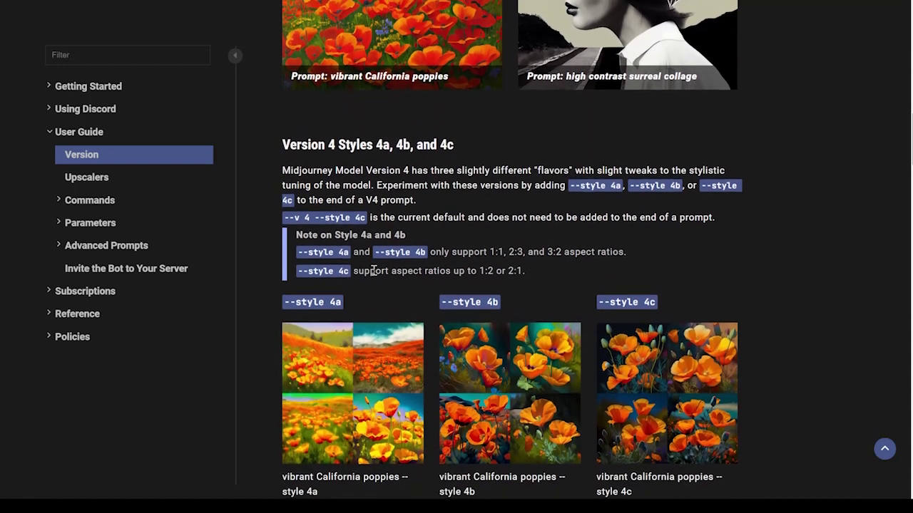
{"action": "scroll", "coordinate": [371, 269], "scroll_direction": "down", "scroll_amount": 1}
{"action": "scroll", "coordinate": [371, 270], "scroll_direction": "down", "scroll_amount": 2}
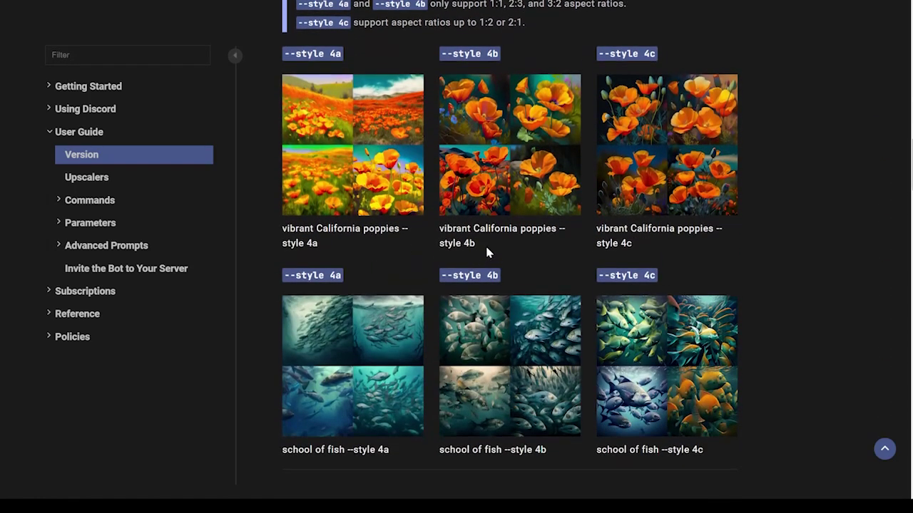
{"action": "scroll", "coordinate": [536, 273], "scroll_direction": "down", "scroll_amount": 13}
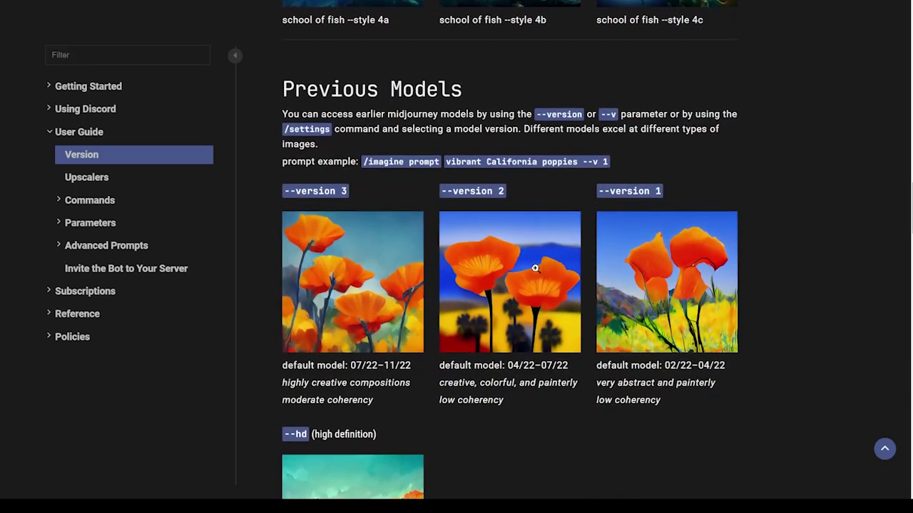
{"action": "scroll", "coordinate": [455, 255], "scroll_direction": "down", "scroll_amount": 3}
Open Parameters > Parameter List from the sidebar to view Basic Parameters.
{"action": "scroll", "coordinate": [485, 251], "scroll_direction": "up", "scroll_amount": 2}
{"action": "scroll", "coordinate": [507, 247], "scroll_direction": "down", "scroll_amount": 7}
{"action": "scroll", "coordinate": [507, 247], "scroll_direction": "down", "scroll_amount": 13}
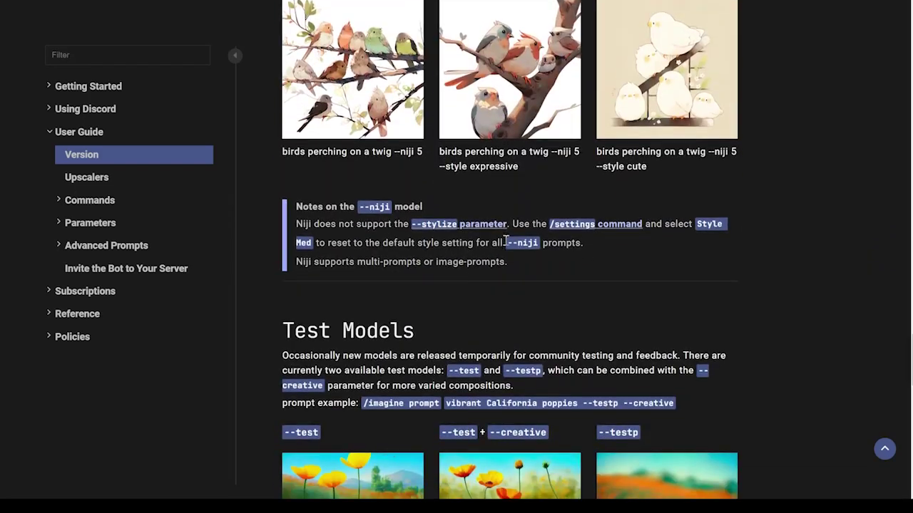
{"action": "scroll", "coordinate": [460, 249], "scroll_direction": "down", "scroll_amount": 5}
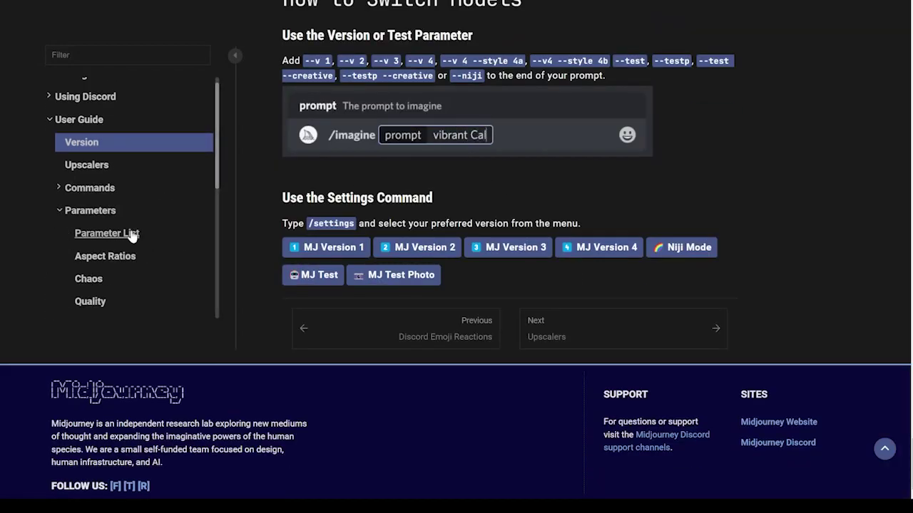
{"action": "left_click", "coordinate": [131, 236]}
{"action": "scroll", "coordinate": [501, 256], "scroll_direction": "down", "scroll_amount": 2}
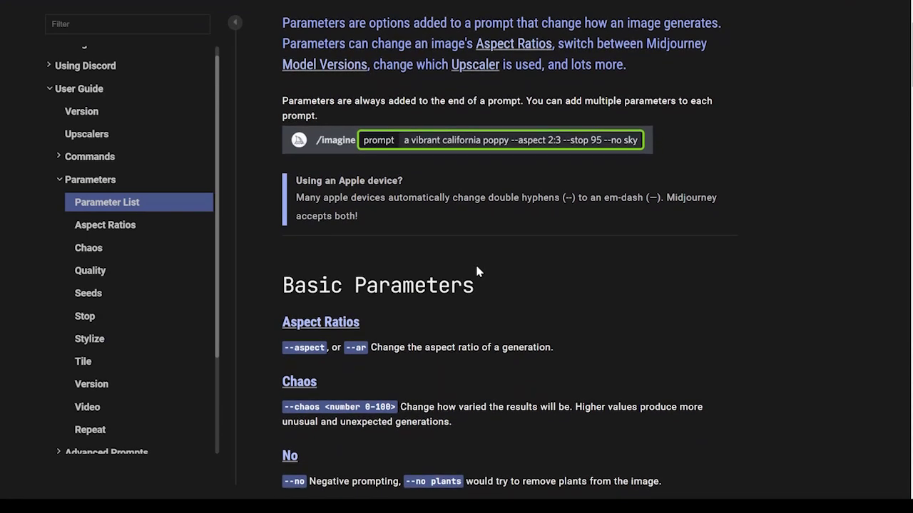
Read the Parameter List to the compatibility table, selecting the Creative parameter heading.
{"action": "scroll", "coordinate": [476, 271], "scroll_direction": "up", "scroll_amount": 2}
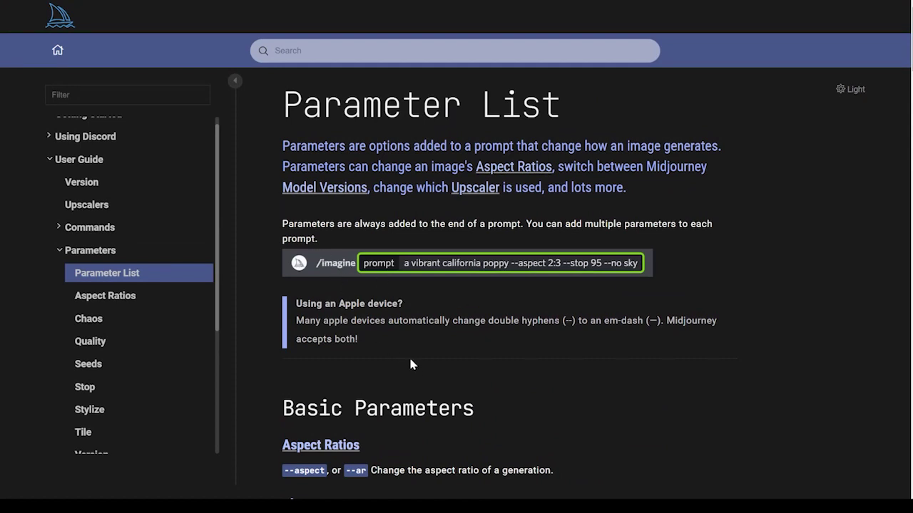
{"action": "scroll", "coordinate": [495, 341], "scroll_direction": "down", "scroll_amount": 3}
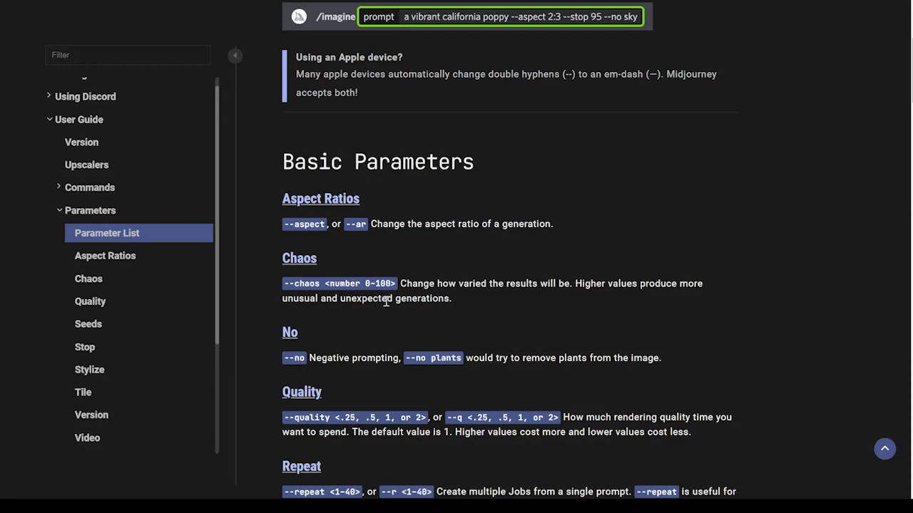
{"action": "scroll", "coordinate": [402, 321], "scroll_direction": "down", "scroll_amount": 1}
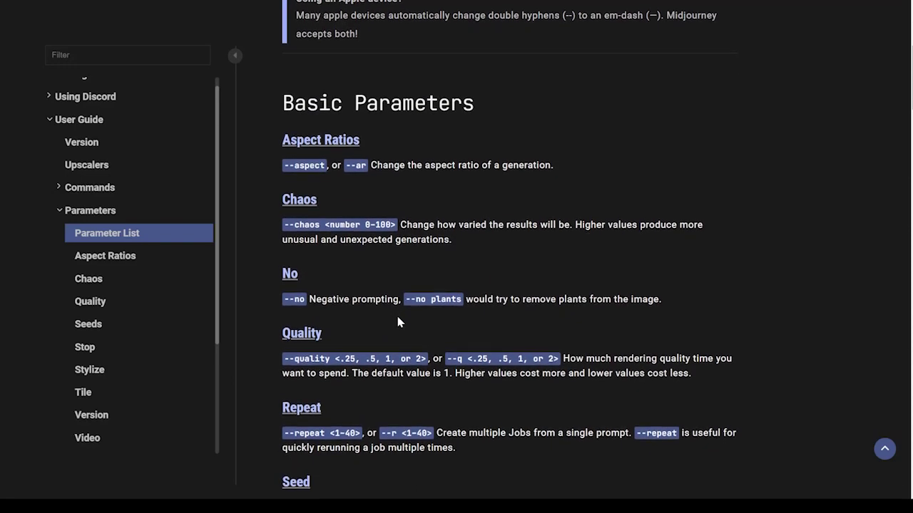
{"action": "scroll", "coordinate": [398, 317], "scroll_direction": "down", "scroll_amount": 2}
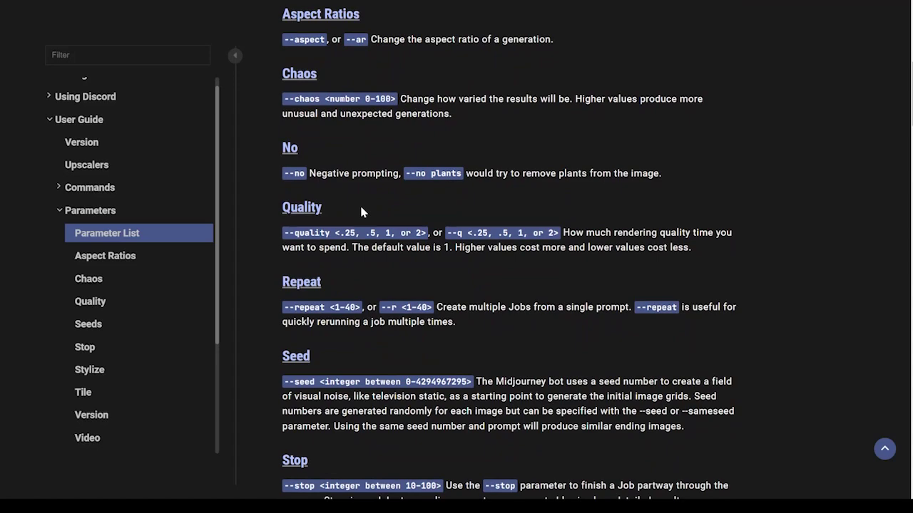
{"action": "scroll", "coordinate": [525, 346], "scroll_direction": "down", "scroll_amount": 2}
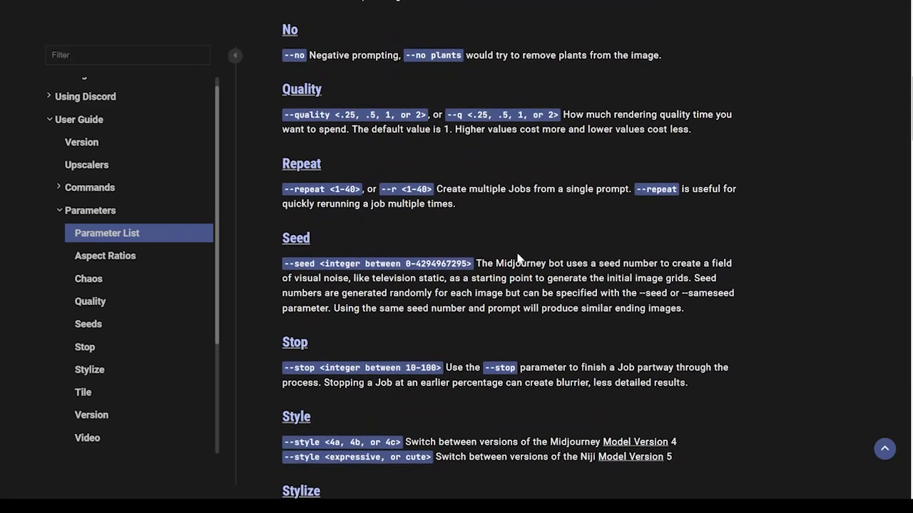
{"action": "scroll", "coordinate": [517, 257], "scroll_direction": "down", "scroll_amount": 2}
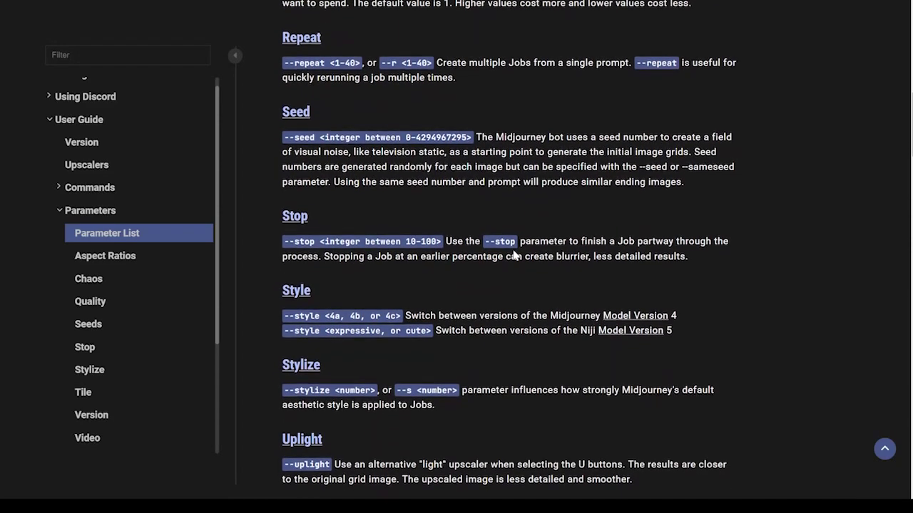
{"action": "scroll", "coordinate": [507, 250], "scroll_direction": "down", "scroll_amount": 4}
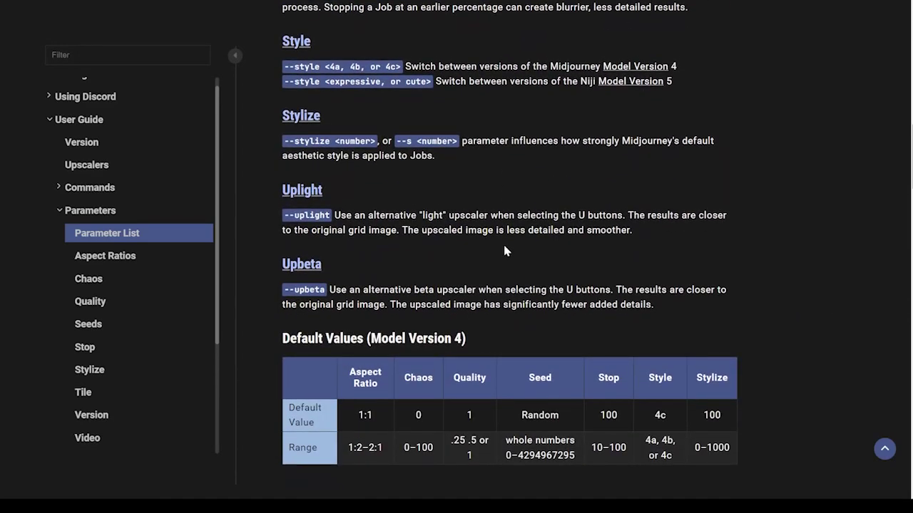
{"action": "scroll", "coordinate": [506, 242], "scroll_direction": "down", "scroll_amount": 4}
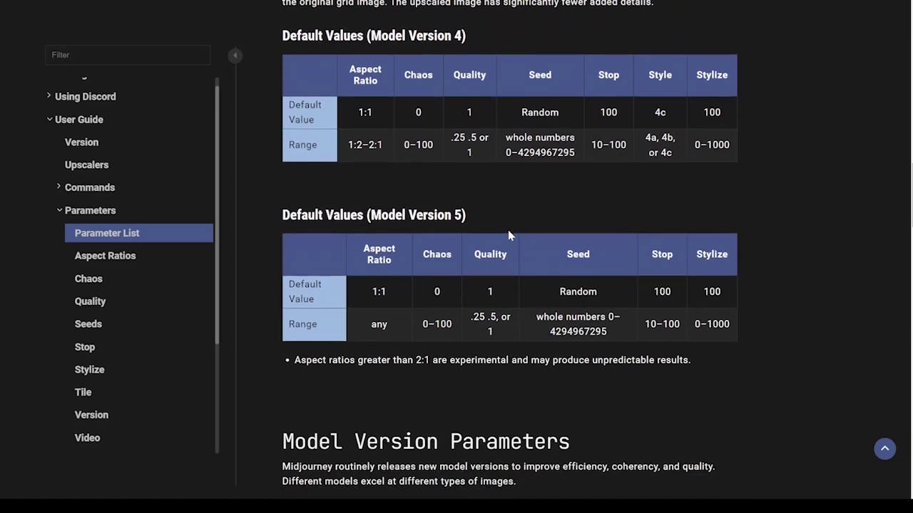
{"action": "scroll", "coordinate": [508, 228], "scroll_direction": "down", "scroll_amount": 3}
{"action": "scroll", "coordinate": [509, 222], "scroll_direction": "down", "scroll_amount": 2}
{"action": "scroll", "coordinate": [578, 217], "scroll_direction": "down", "scroll_amount": 2}
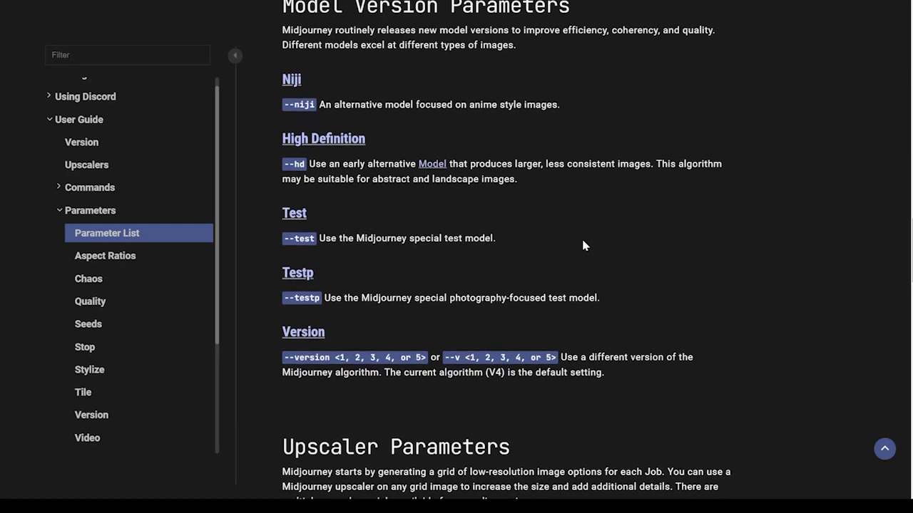
{"action": "scroll", "coordinate": [658, 243], "scroll_direction": "down", "scroll_amount": 5}
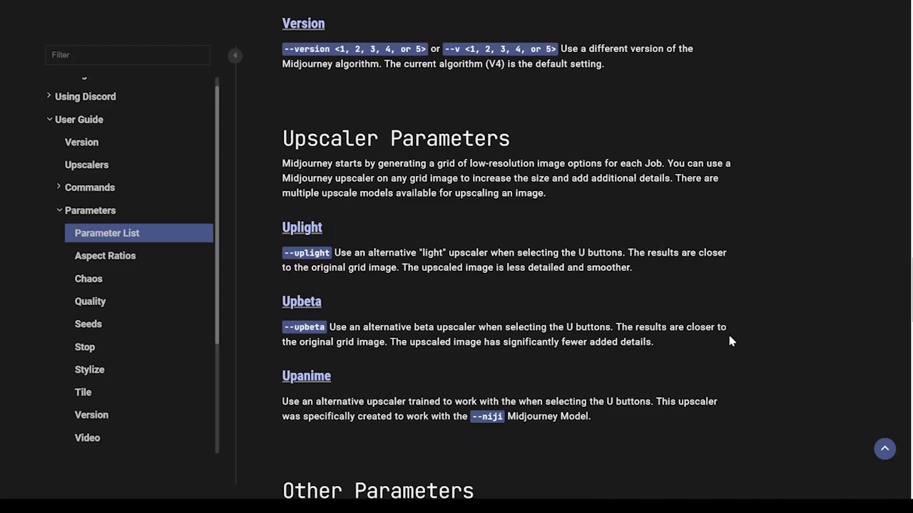
{"action": "scroll", "coordinate": [729, 341], "scroll_direction": "down", "scroll_amount": 2}
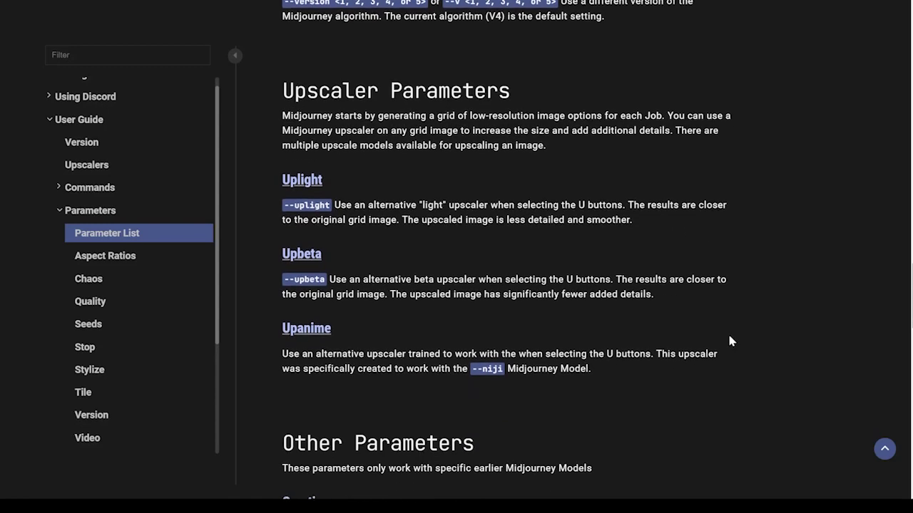
{"action": "scroll", "coordinate": [681, 328], "scroll_direction": "down", "scroll_amount": 4}
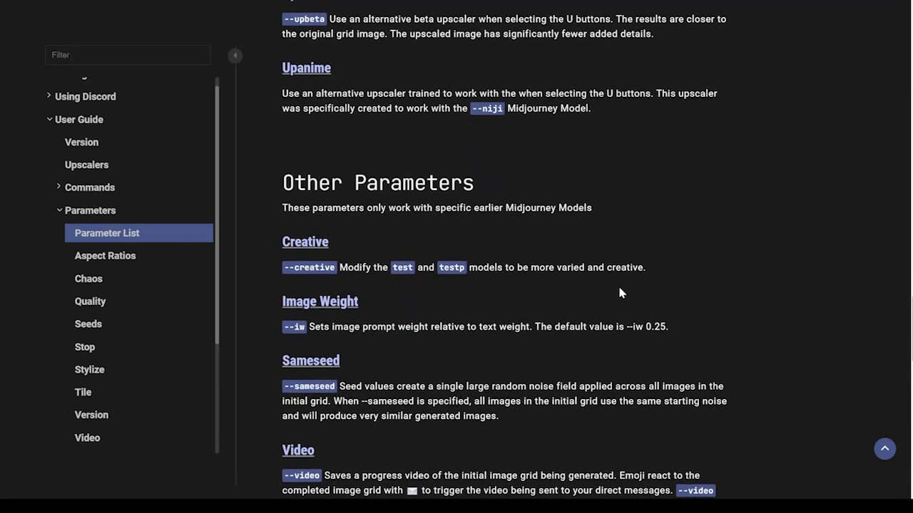
{"action": "double_click", "coordinate": [283, 241]}
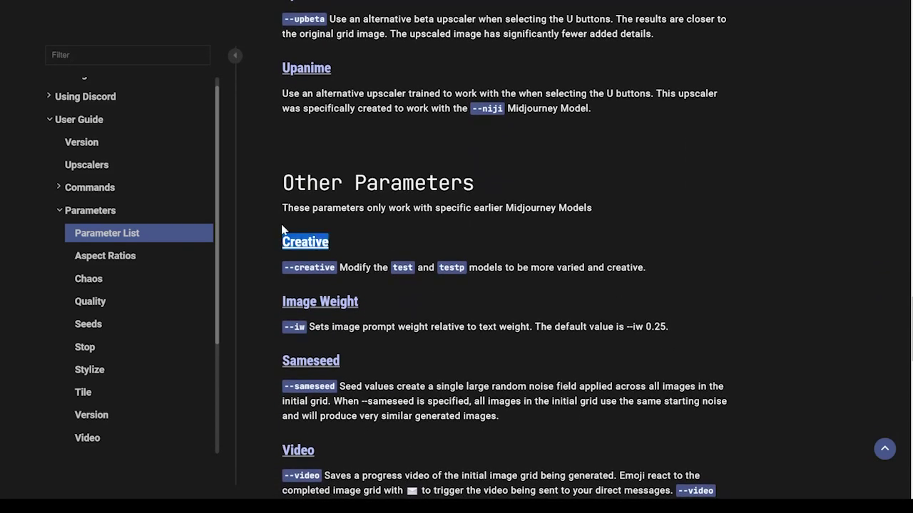
{"action": "scroll", "coordinate": [535, 349], "scroll_direction": "down", "scroll_amount": 7}
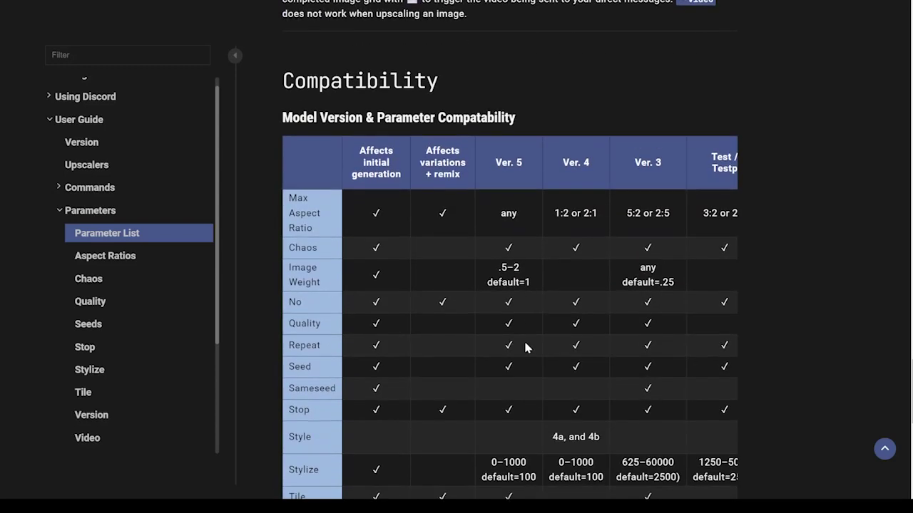
Browse the Permutation Prompts and Blend docs, then the Midjourney site's About section.
{"action": "scroll", "coordinate": [513, 361], "scroll_direction": "down", "scroll_amount": 5}
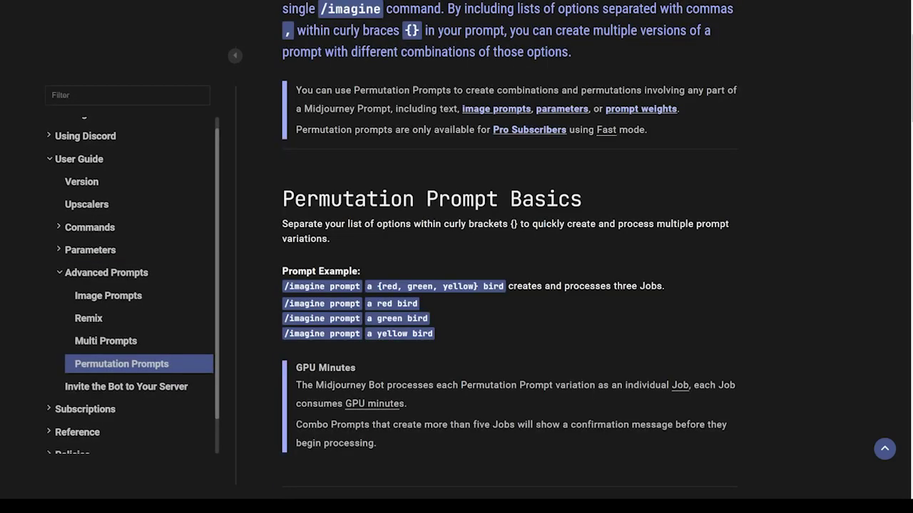
{"action": "scroll", "coordinate": [462, 183], "scroll_direction": "up", "scroll_amount": 3}
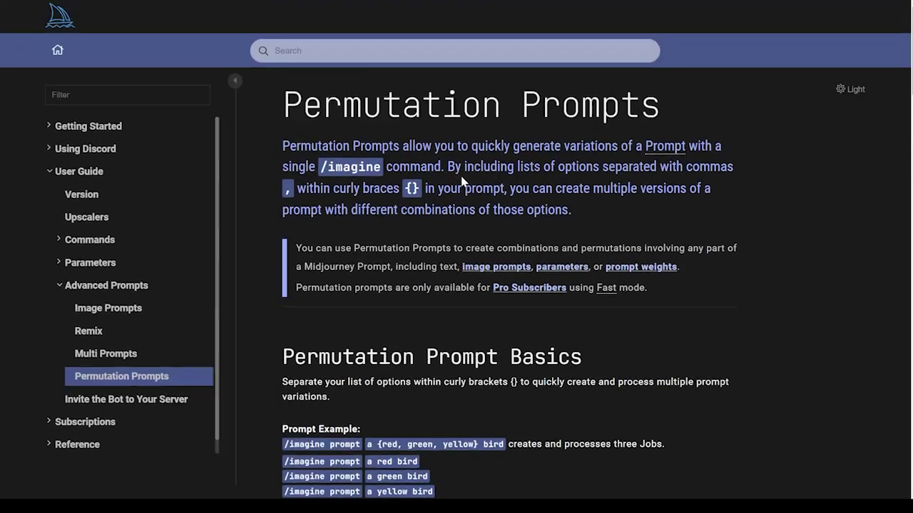
{"action": "scroll", "coordinate": [462, 182], "scroll_direction": "down", "scroll_amount": 10}
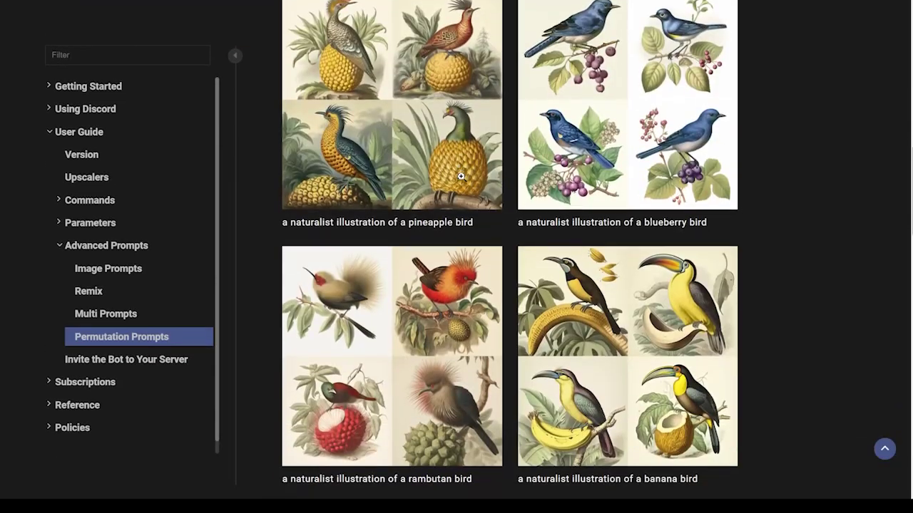
{"action": "scroll", "coordinate": [461, 176], "scroll_direction": "down", "scroll_amount": 5}
{"action": "scroll", "coordinate": [397, 200], "scroll_direction": "down", "scroll_amount": 3}
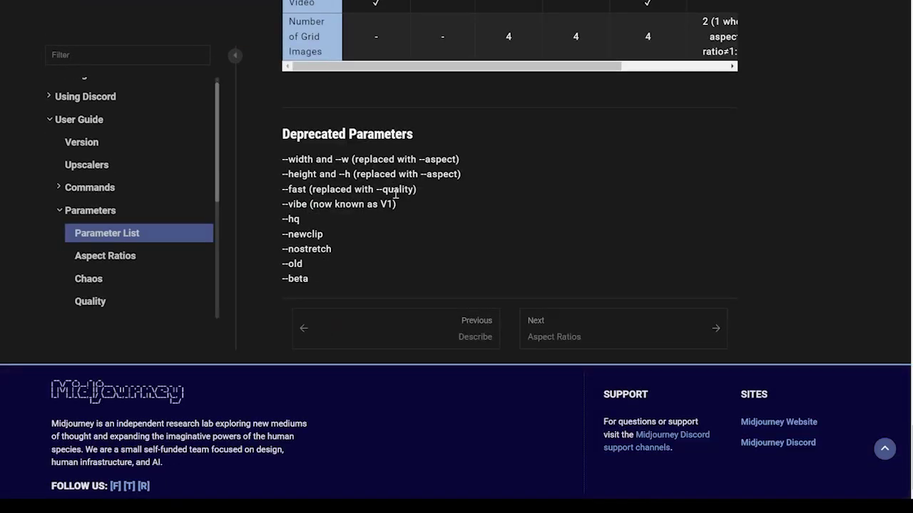
{"action": "scroll", "coordinate": [396, 194], "scroll_direction": "up", "scroll_amount": 15}
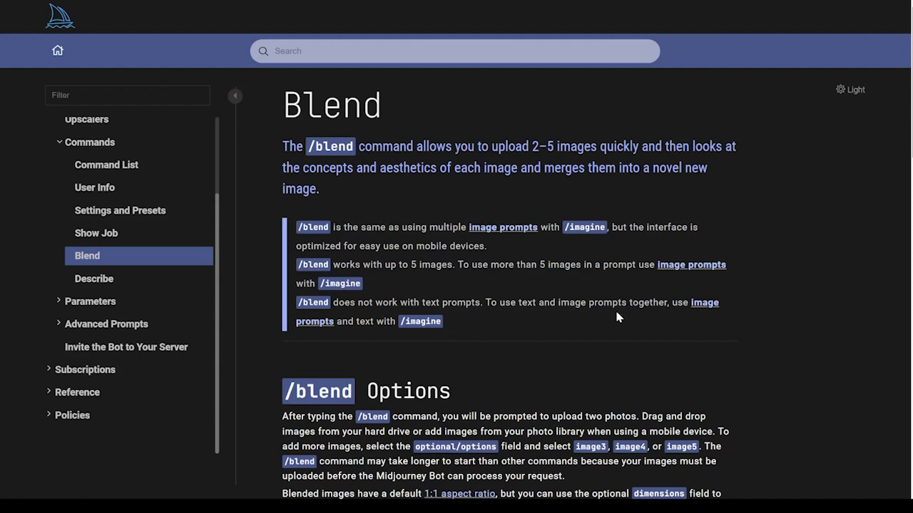
{"action": "scroll", "coordinate": [615, 307], "scroll_direction": "down", "scroll_amount": 5}
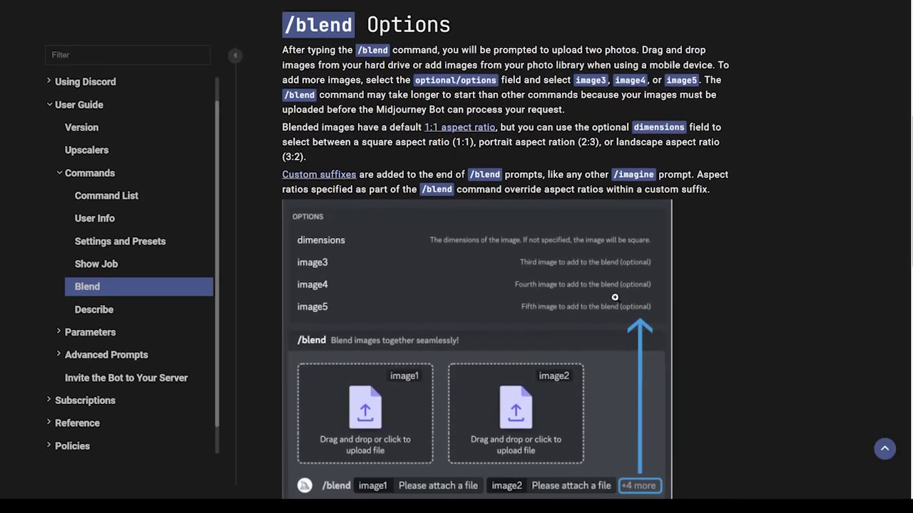
{"action": "scroll", "coordinate": [615, 296], "scroll_direction": "down", "scroll_amount": 10}
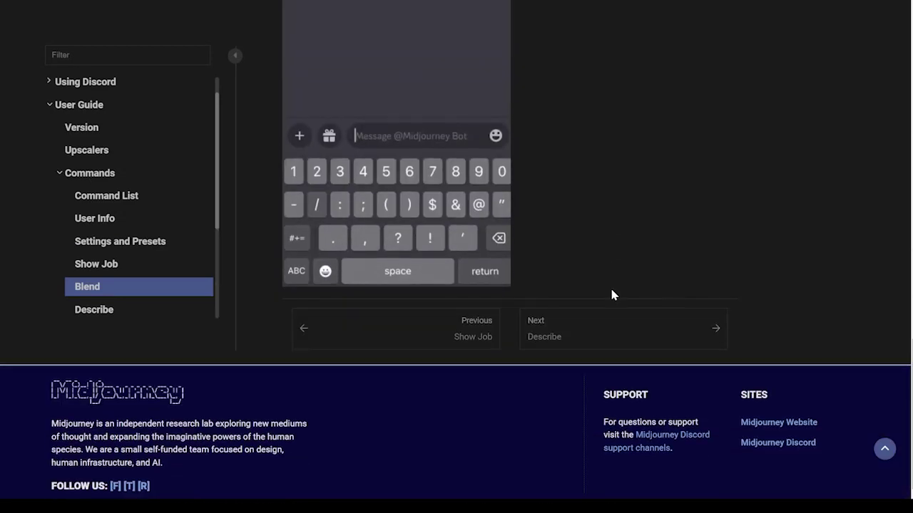
{"action": "scroll", "coordinate": [601, 287], "scroll_direction": "up", "scroll_amount": 10}
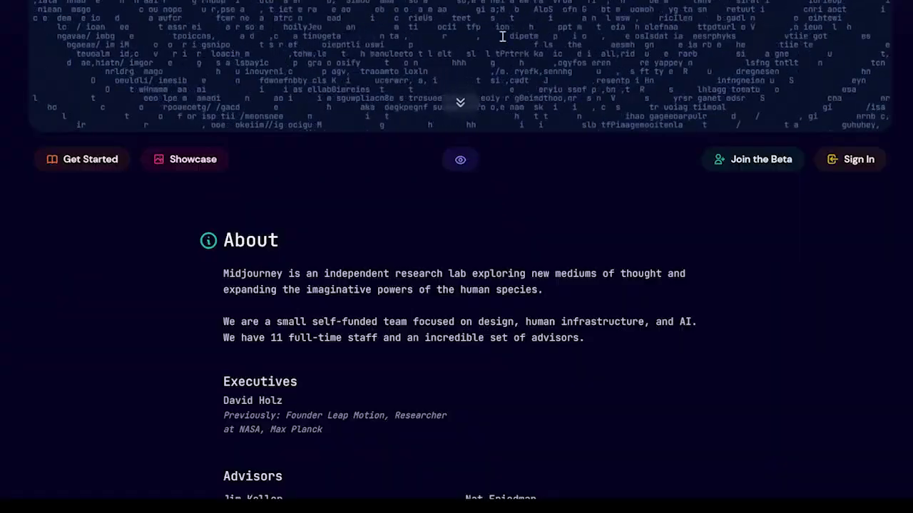
Scroll up in #newbies-162 to view Midjourney Bot's butterfly image grid.
{"action": "scroll", "coordinate": [503, 37], "scroll_direction": "up", "scroll_amount": 5}
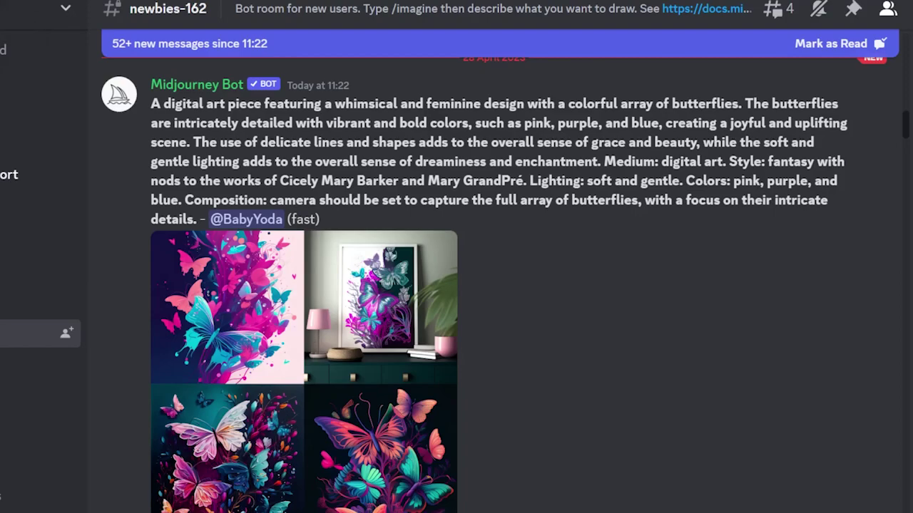
Open the Midjourney Bot direct messages showing the /describe prompts for the photo.
{"action": "left_click", "coordinate": [14, 206]}
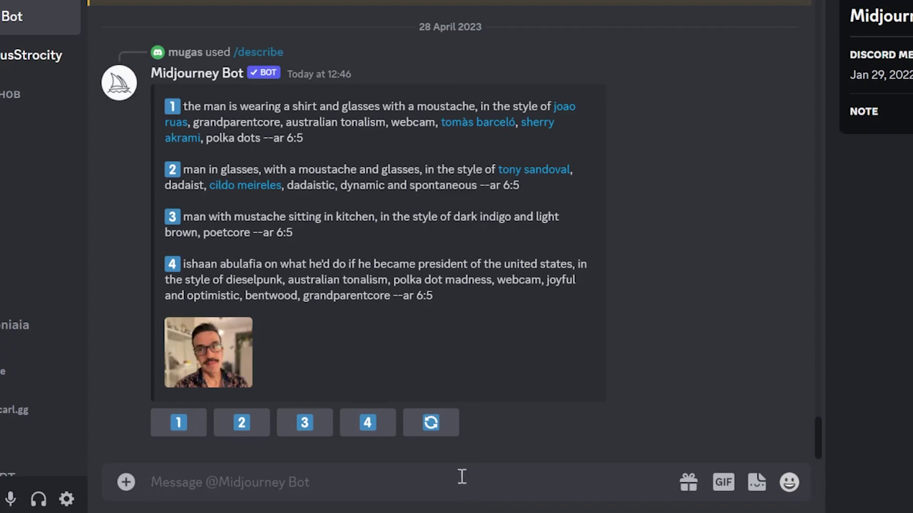
Start an /imagine prompt: 'a modern illustration of an owl flying over a castle in the night with nothern lights on the background'.
{"action": "type", "text": "/ima"}
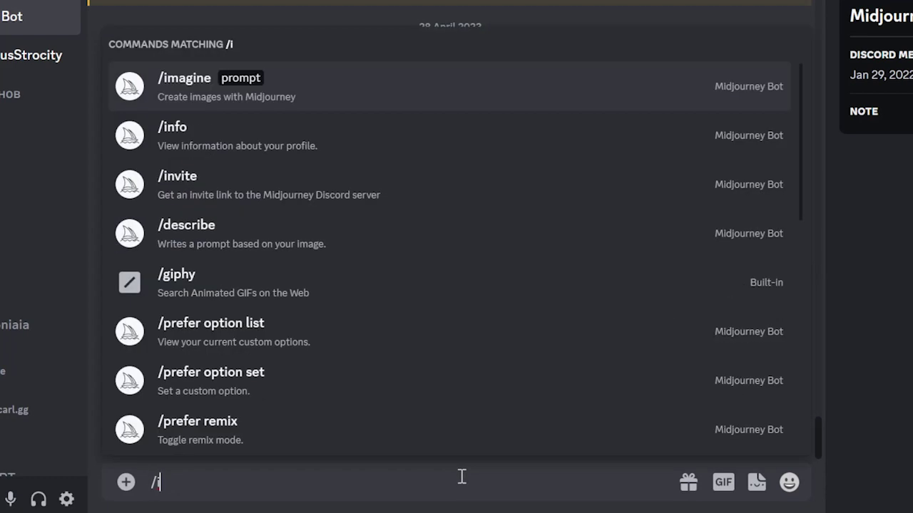
{"action": "left_click", "coordinate": [343, 332]}
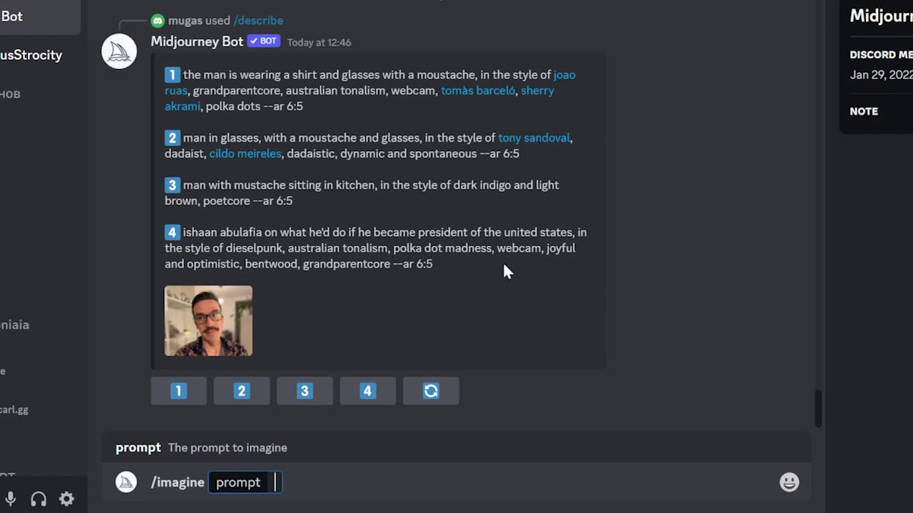
{"action": "type", "text": "a modern illustration of"}
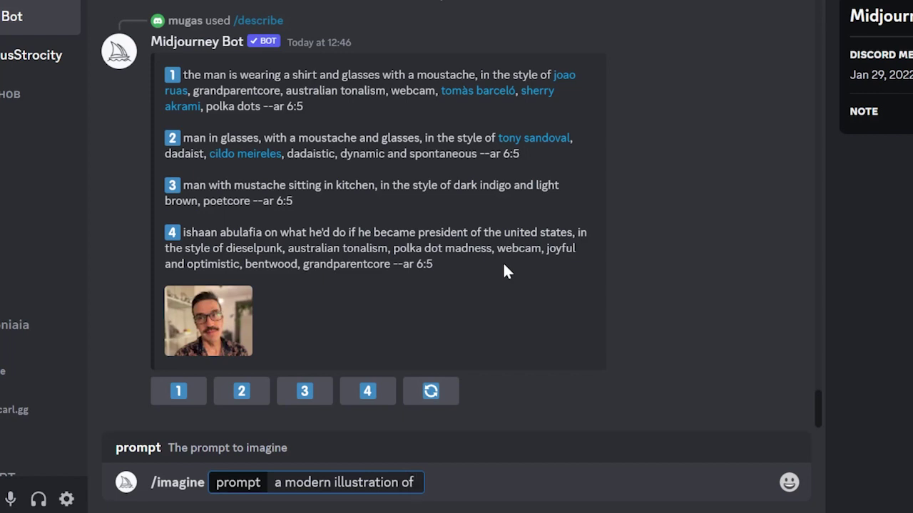
{"action": "type", "text": "an owl"}
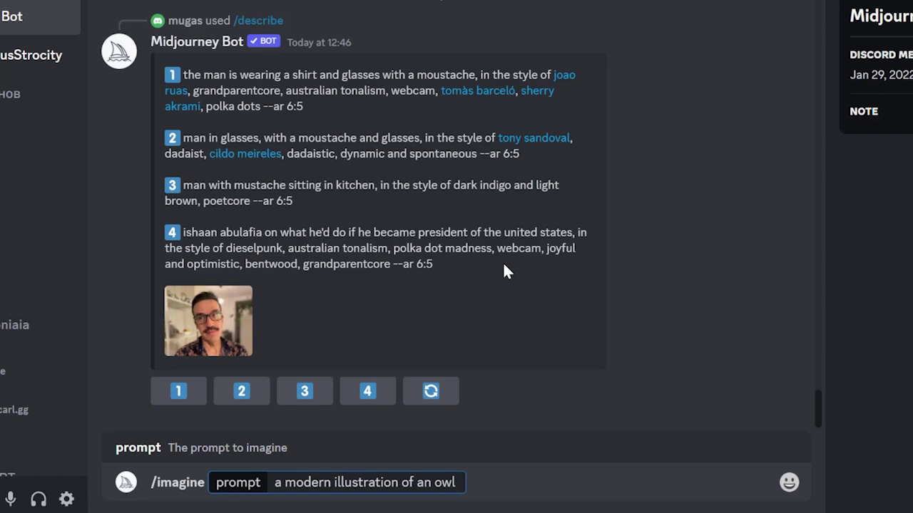
{"action": "type", "text": " flying"}
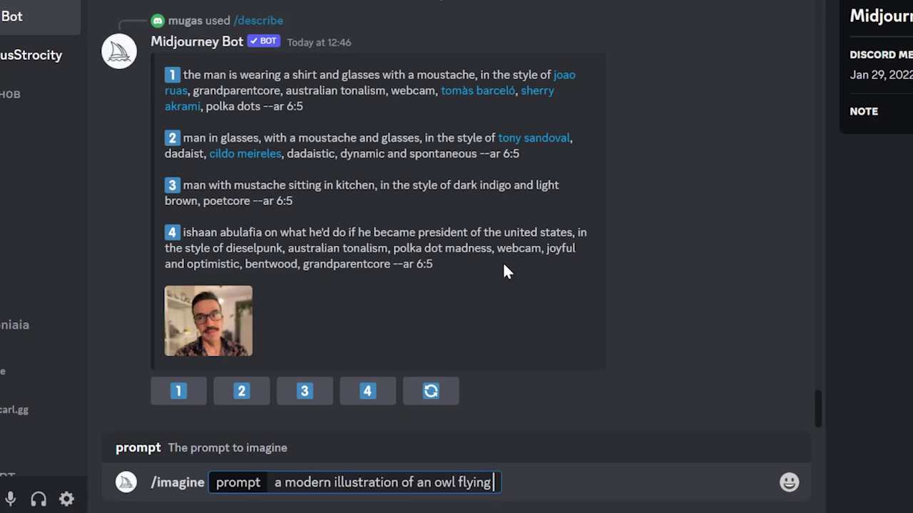
{"action": "type", "text": " over a castl"}
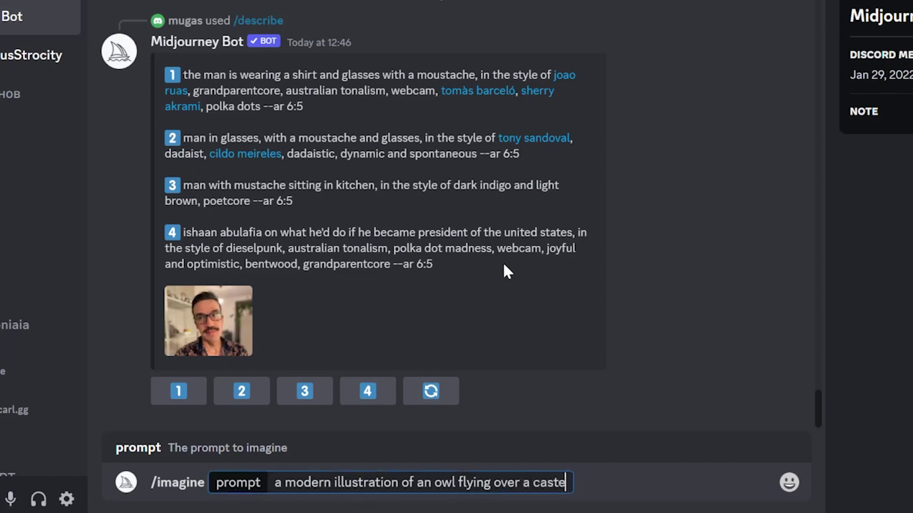
{"action": "type", "text": "e in the ni"}
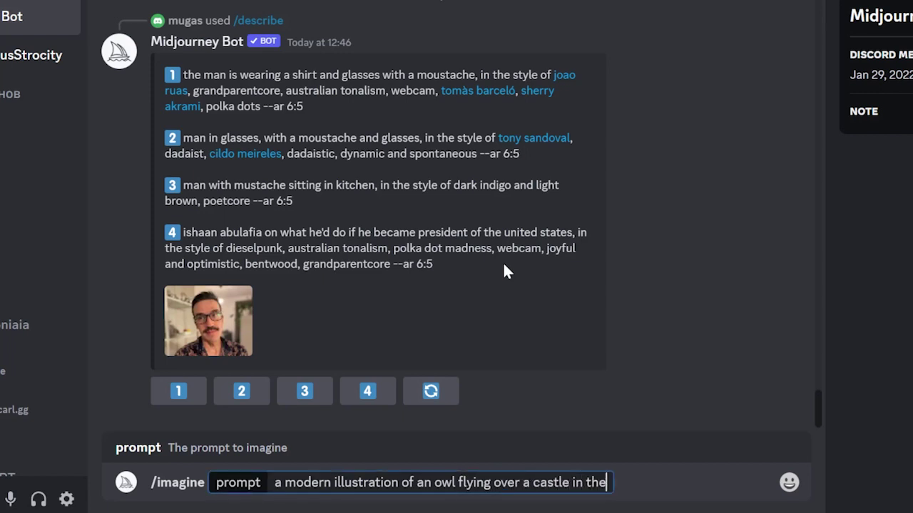
{"action": "type", "text": "ght "}
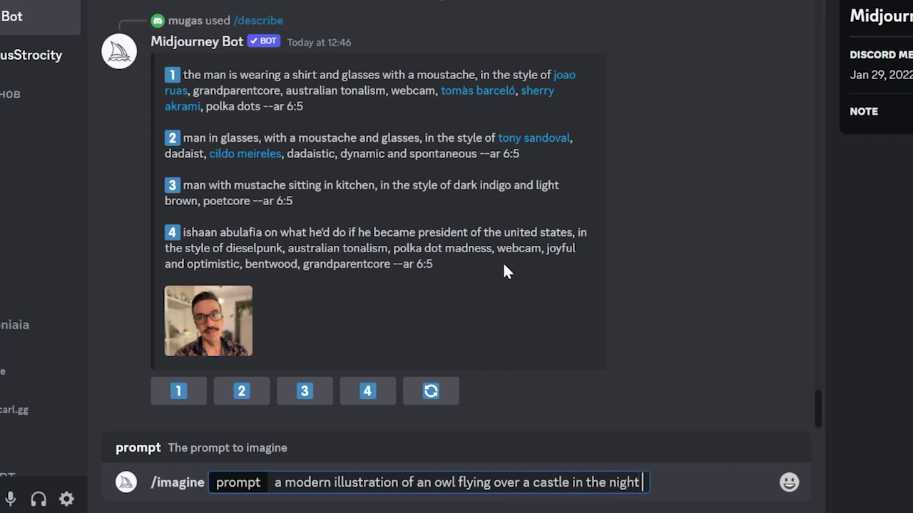
{"action": "type", "text": "with nother"}
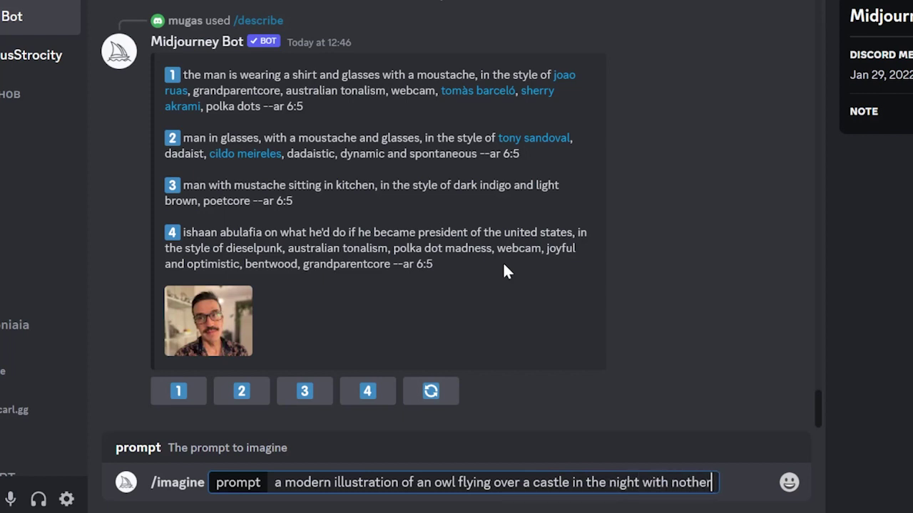
{"action": "type", "text": "n lights "}
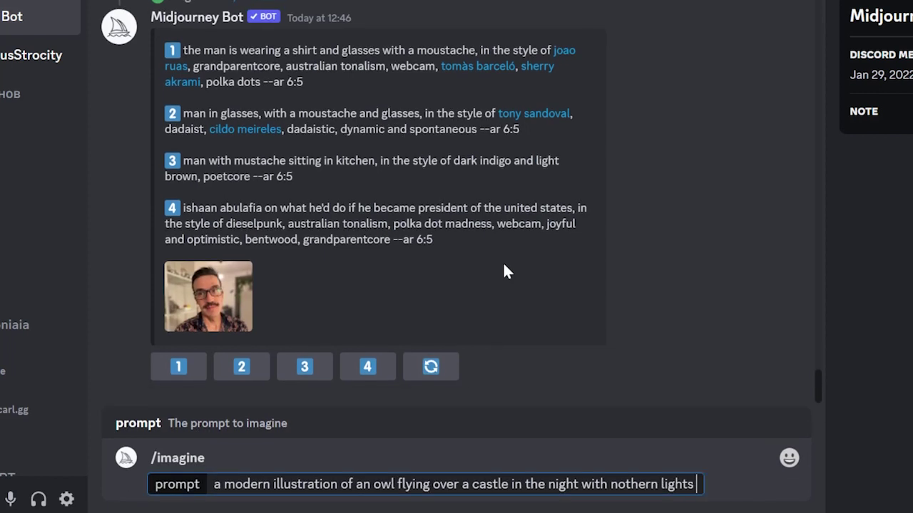
{"action": "type", "text": "on the background"}
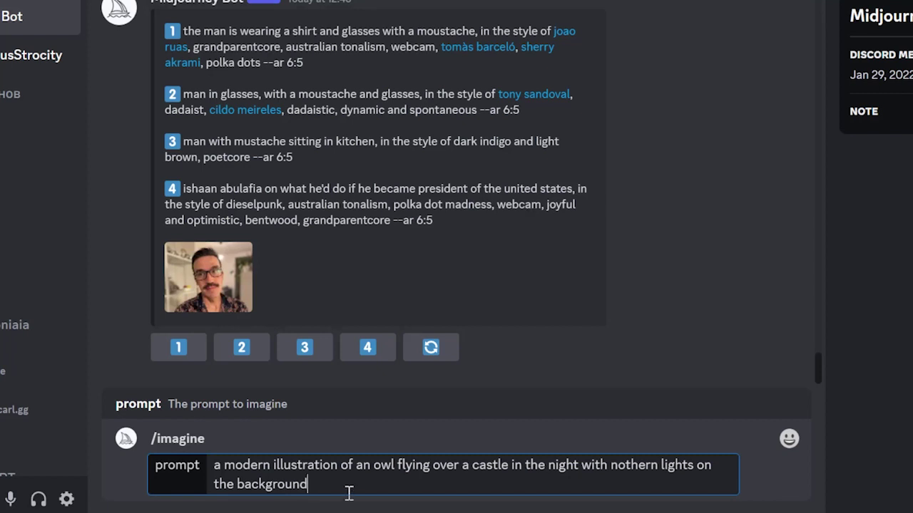
Send the owl-over-castle prompt to get a four-image grid.
{"action": "key", "text": "Return"}
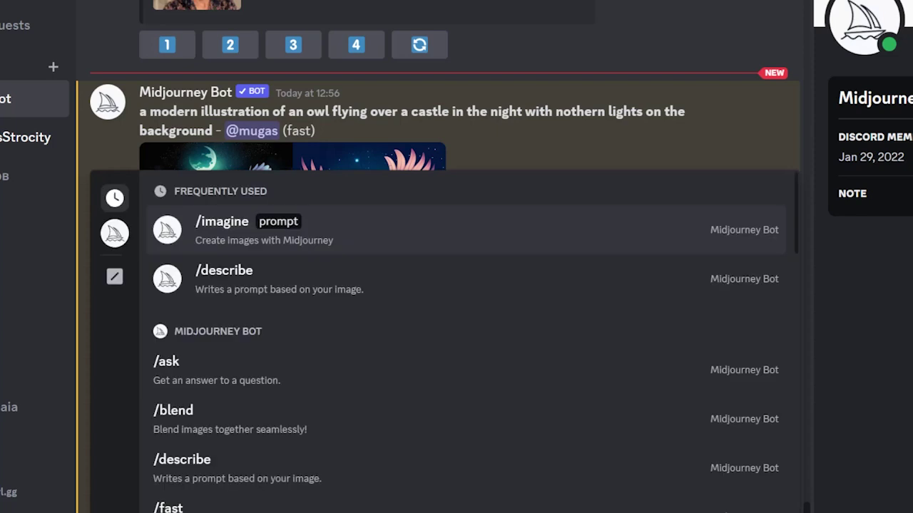
Start the /blend command for combining two images.
{"action": "type", "text": "ble"}
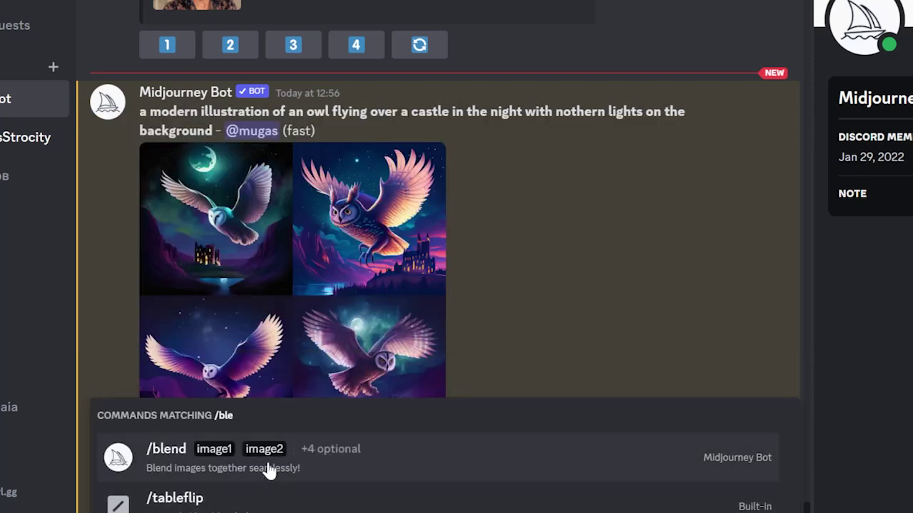
{"action": "left_click", "coordinate": [269, 476]}
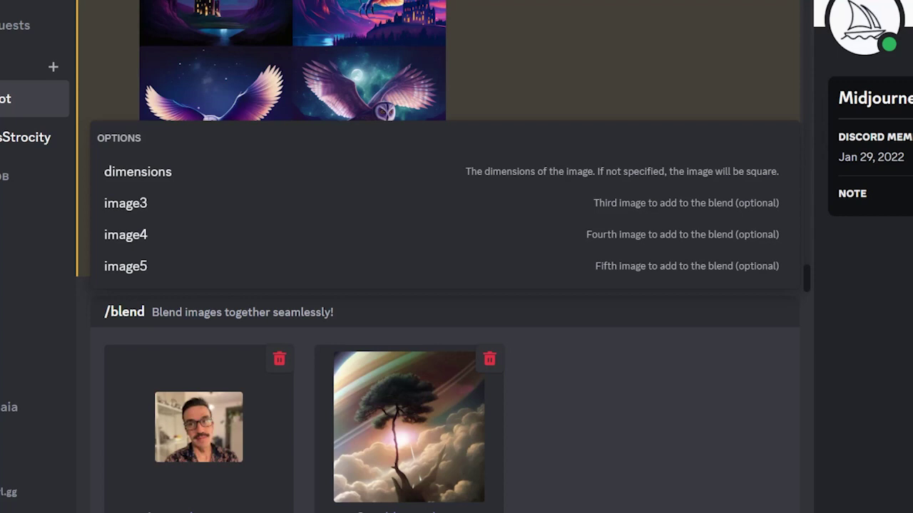
Submit the selfie-and-tree blend and scroll down to the finished four-image grid.
{"action": "key", "text": "Return"}
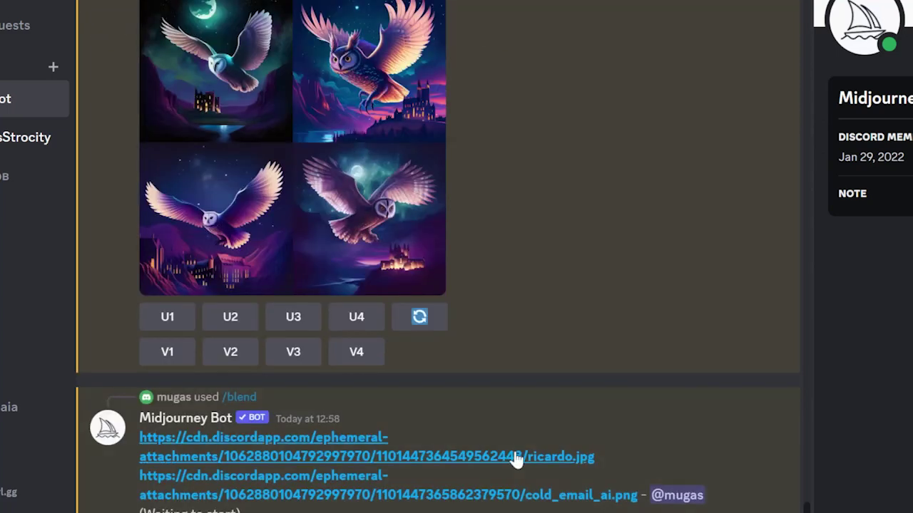
{"action": "scroll", "coordinate": [517, 460], "scroll_direction": "down", "scroll_amount": 2}
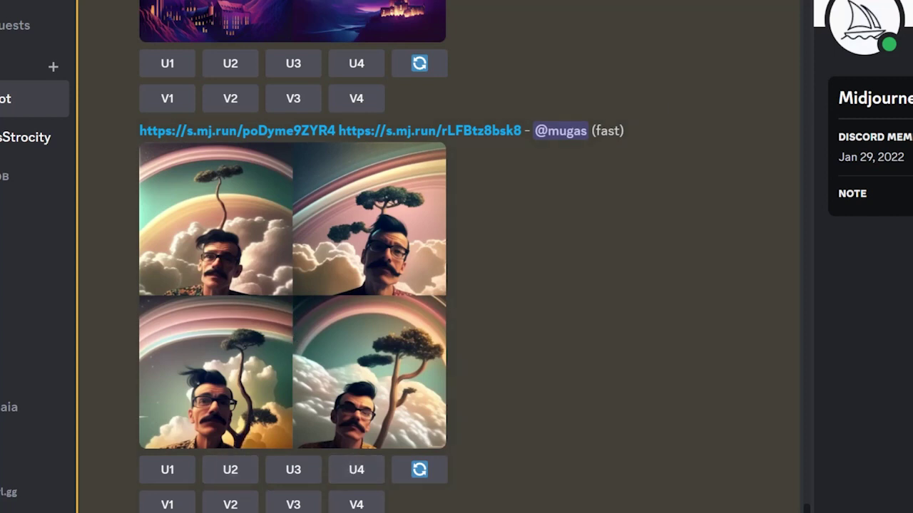
{"action": "type", "text": "/"}
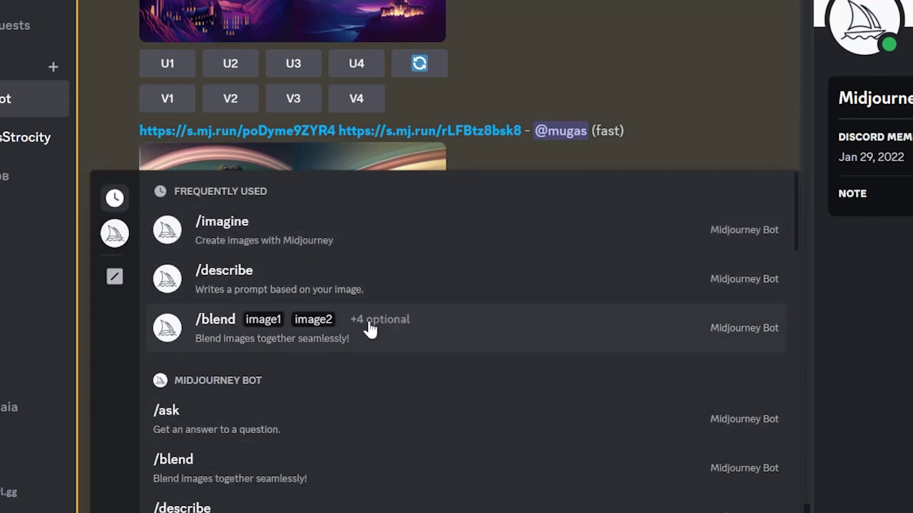
{"action": "scroll", "coordinate": [399, 420], "scroll_direction": "down", "scroll_amount": 5}
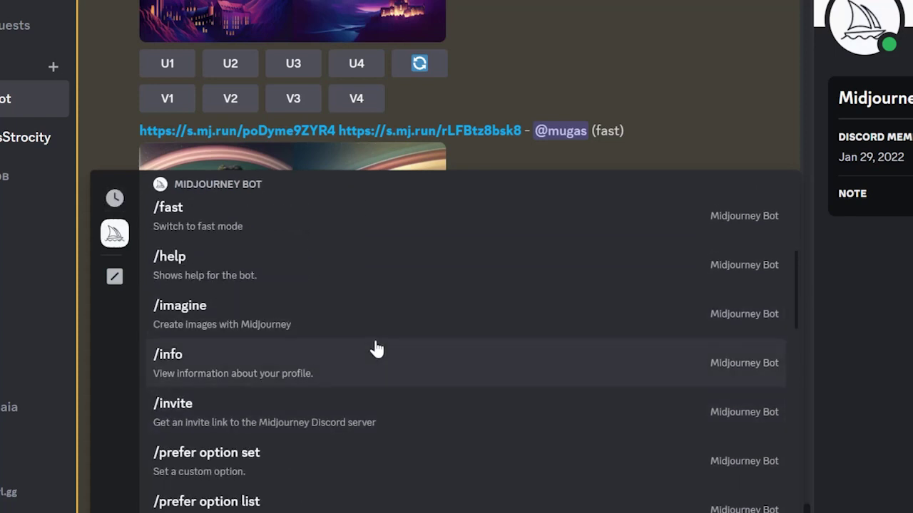
{"action": "scroll", "coordinate": [369, 453], "scroll_direction": "down", "scroll_amount": 5}
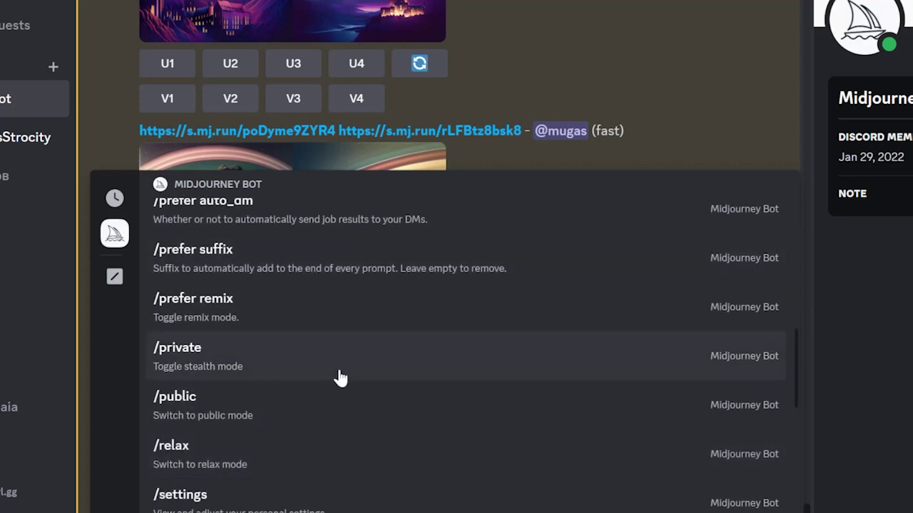
{"action": "scroll", "coordinate": [340, 426], "scroll_direction": "down", "scroll_amount": 2}
{"action": "scroll", "coordinate": [341, 426], "scroll_direction": "down", "scroll_amount": 5}
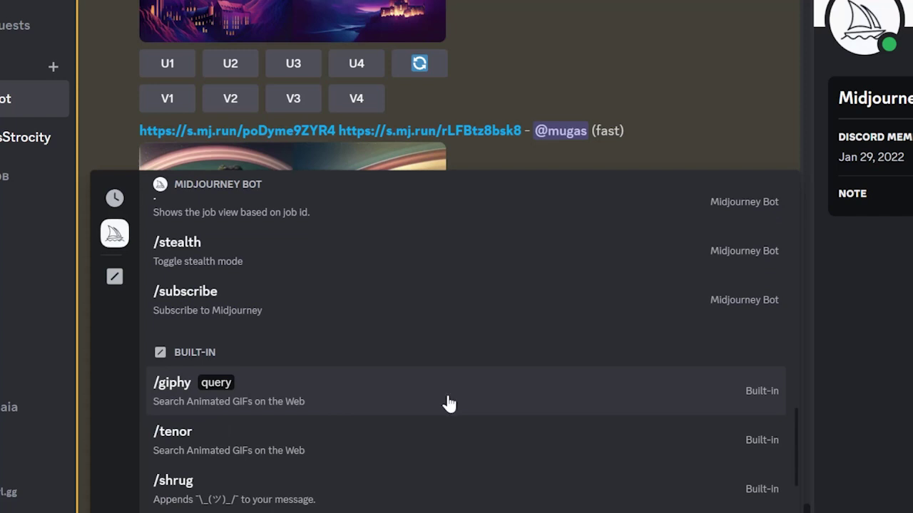
{"action": "scroll", "coordinate": [444, 404], "scroll_direction": "down", "scroll_amount": 5}
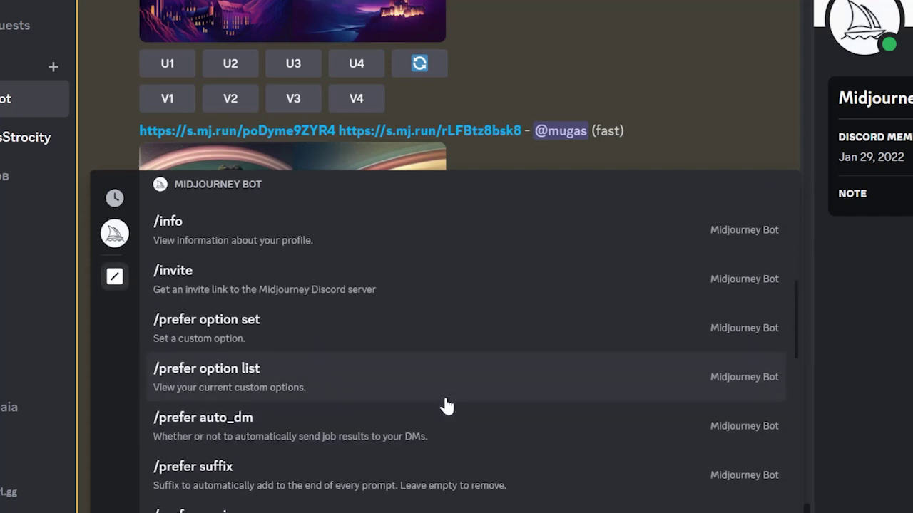
{"action": "scroll", "coordinate": [446, 406], "scroll_direction": "up", "scroll_amount": 5}
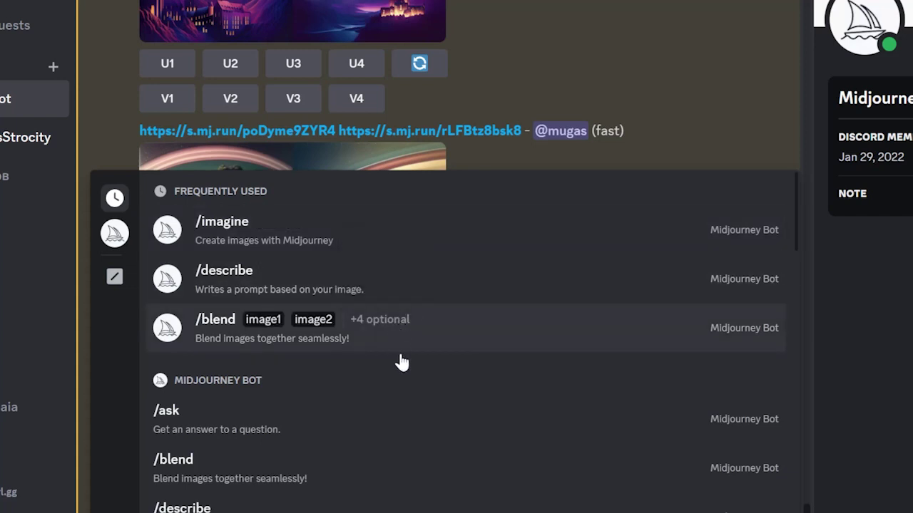
{"action": "scroll", "coordinate": [393, 401], "scroll_direction": "down", "scroll_amount": 3}
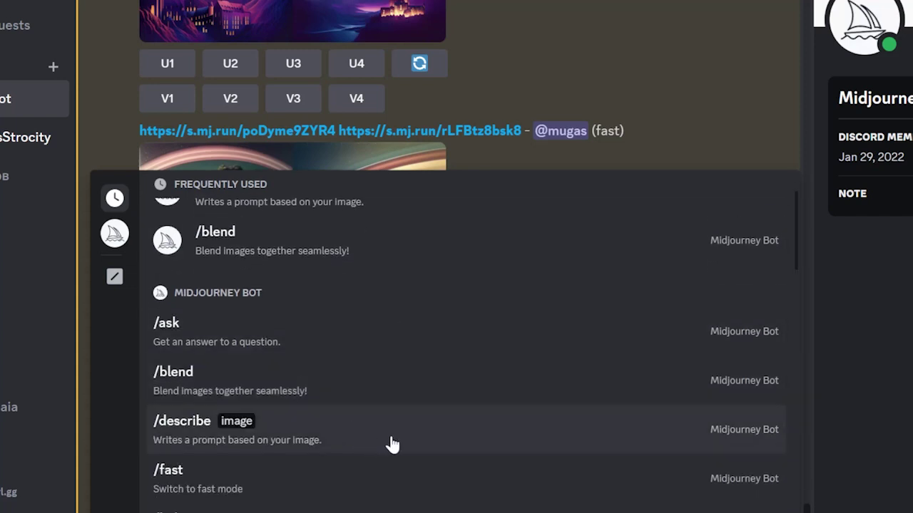
{"action": "scroll", "coordinate": [393, 445], "scroll_direction": "down", "scroll_amount": 4}
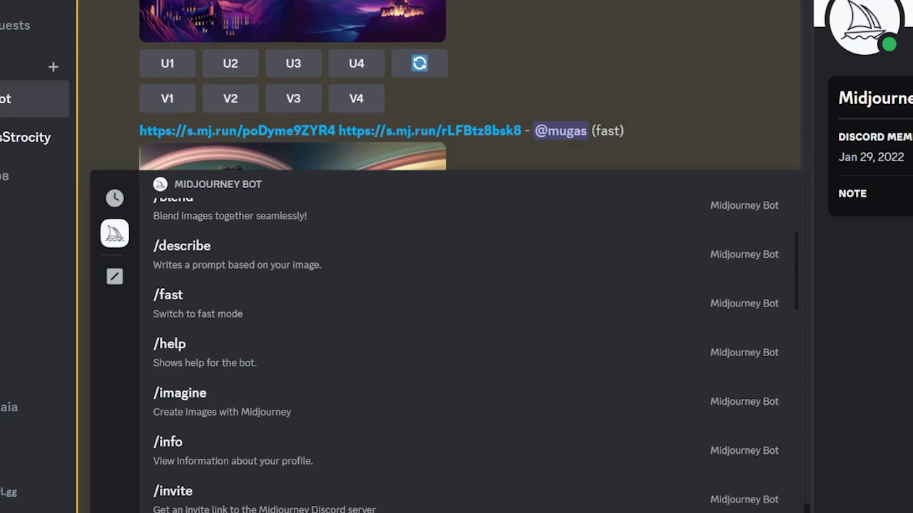
Dismiss the bot command list and start an /imagine command in the message box.
{"action": "key", "text": "Escape"}
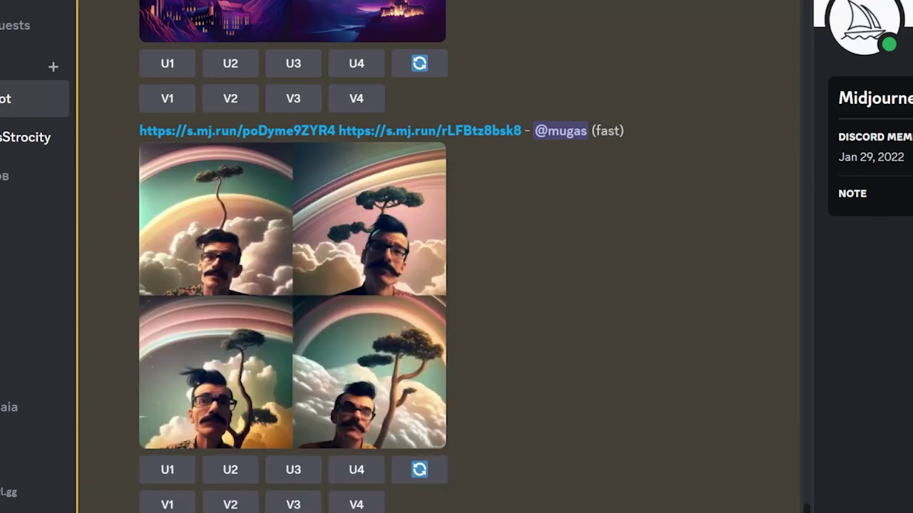
{"action": "type", "text": "/"}
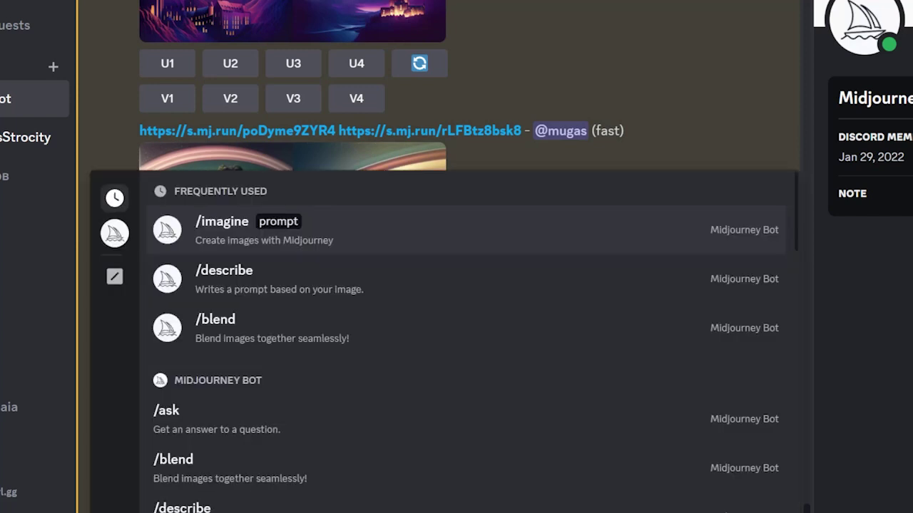
{"action": "type", "text": "mag"}
{"action": "left_click", "coordinate": [280, 415]}
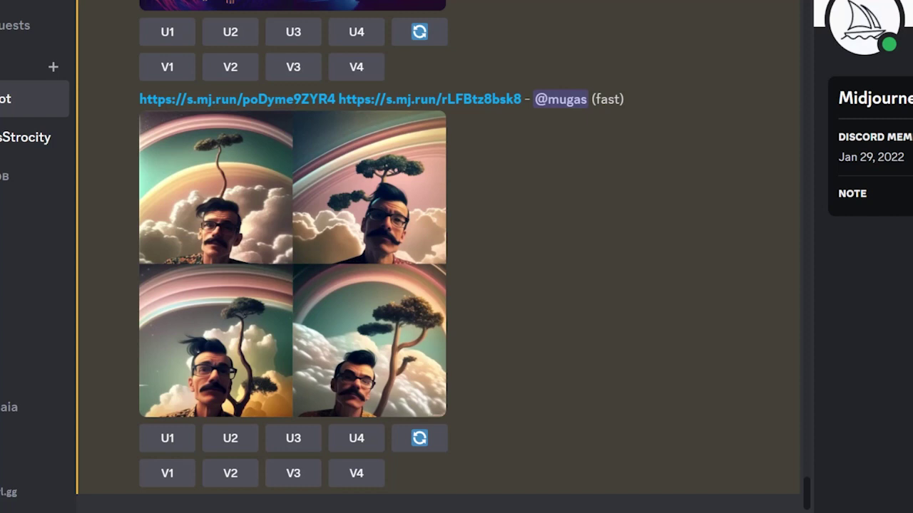
{"action": "type", "text": "/imagine"}
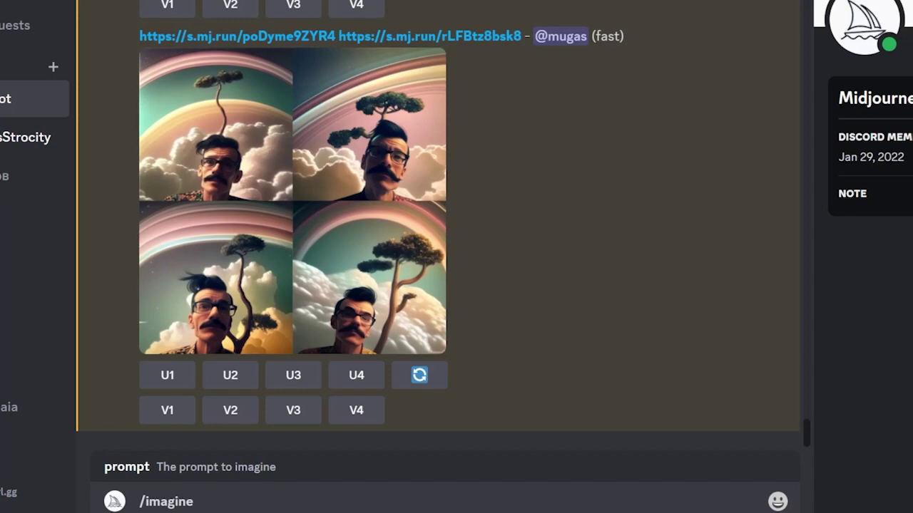
Submit the /imagine request with the waterfront image link and 'make it night'.
{"action": "key", "text": "Return"}
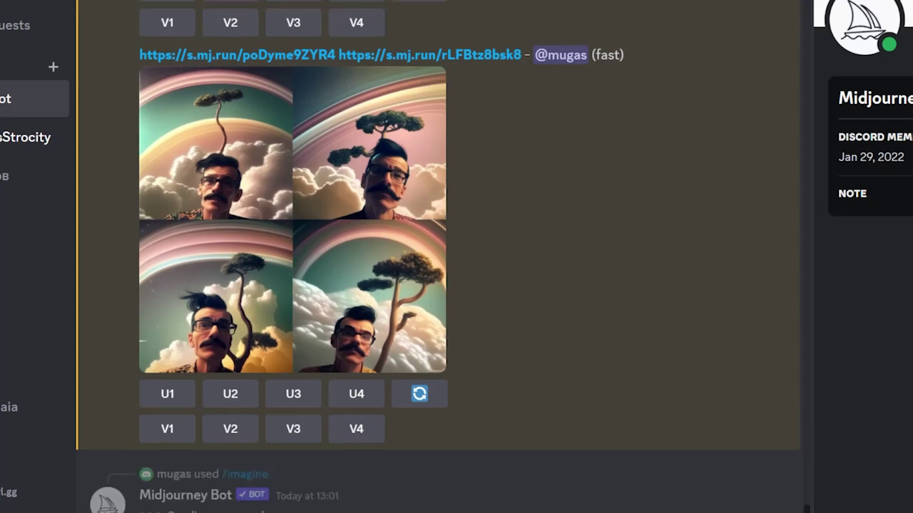